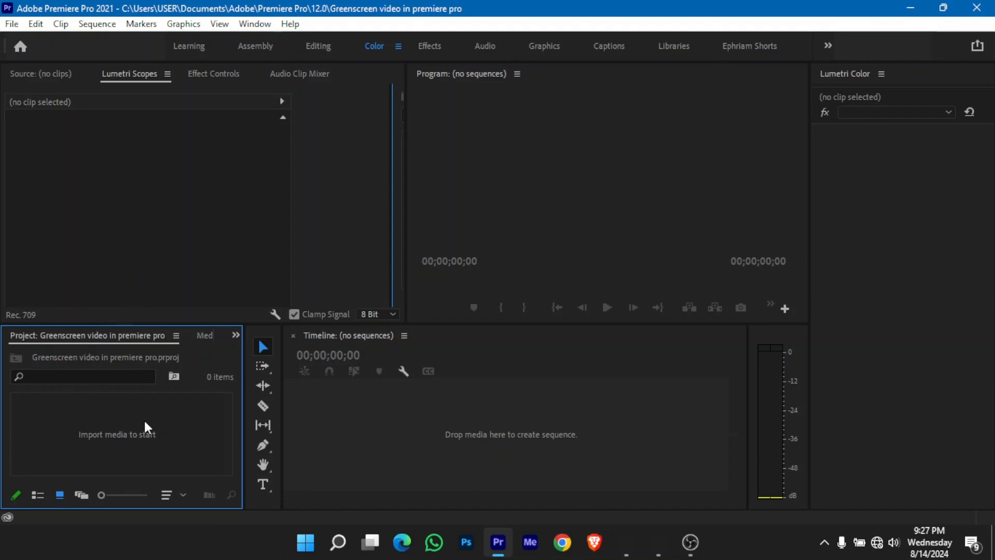
- Import the medieval marching soldiers green-screen video from the Green Screen folder into the project
mouse_move(659, 547)
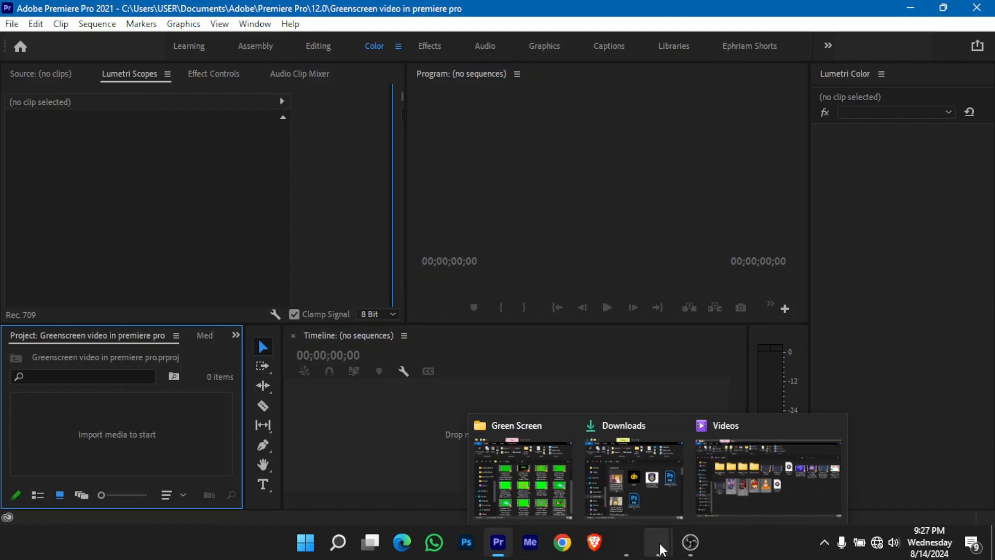
left_click(531, 482)
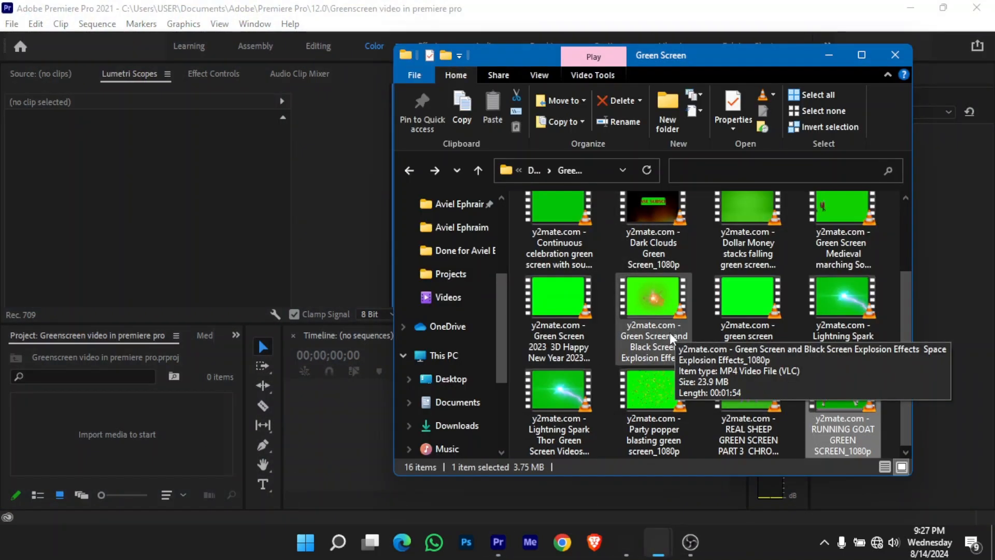
scroll(747, 296, "up", 1)
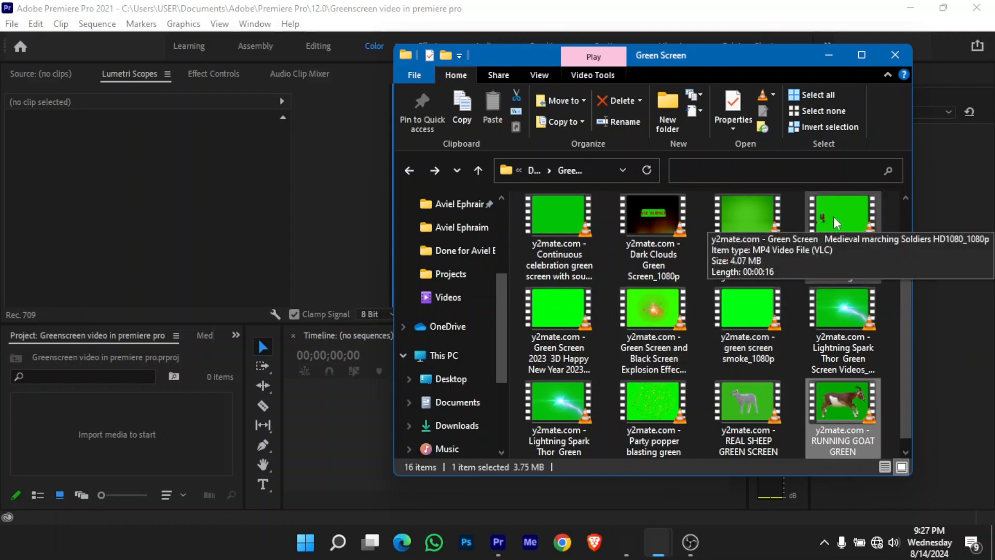
left_click_drag(834, 217, 91, 451)
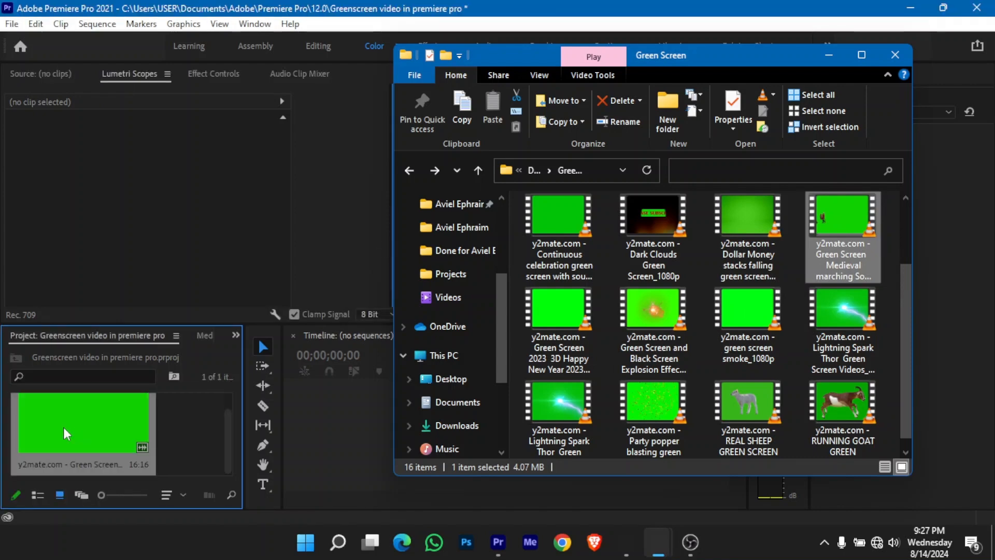
- Import the young-woman-entrance-school-holding-computer photo from the Downloads folder into the project
mouse_move(661, 549)
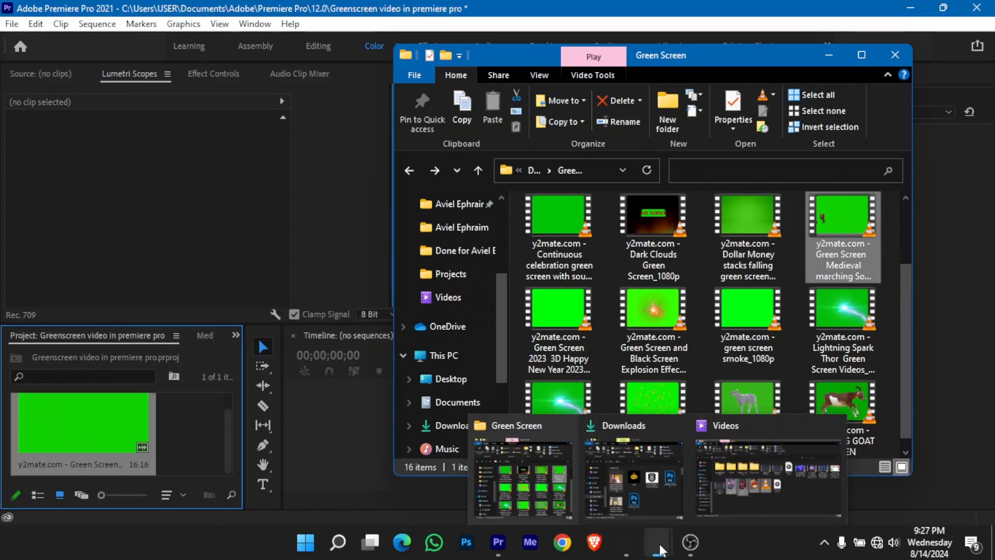
left_click(652, 495)
left_click(567, 203)
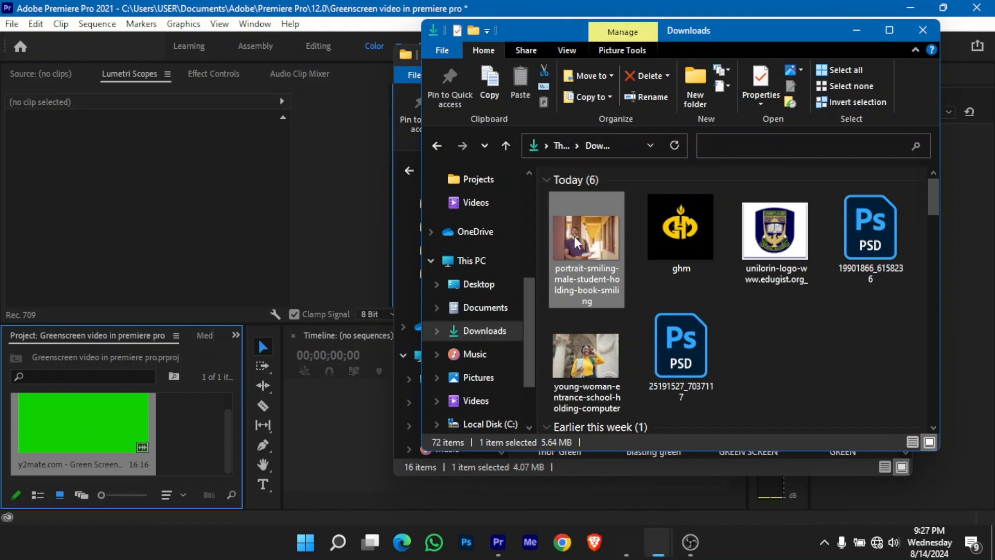
left_click_drag(604, 360, 189, 436)
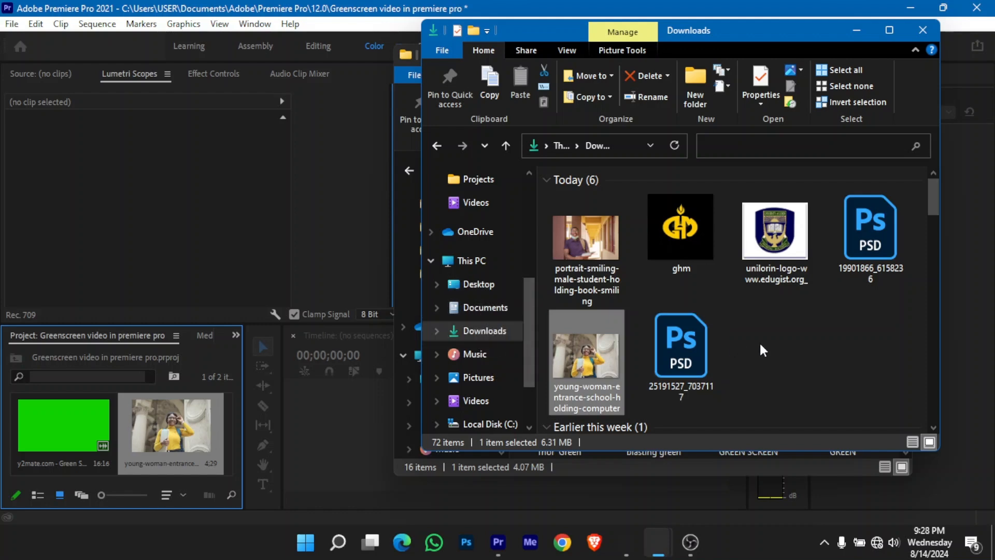
- Import the rampant-213184 audio file from the Downloads folder and return to Premiere Pro
scroll(760, 345, "down", 5)
scroll(760, 358, "down", 10)
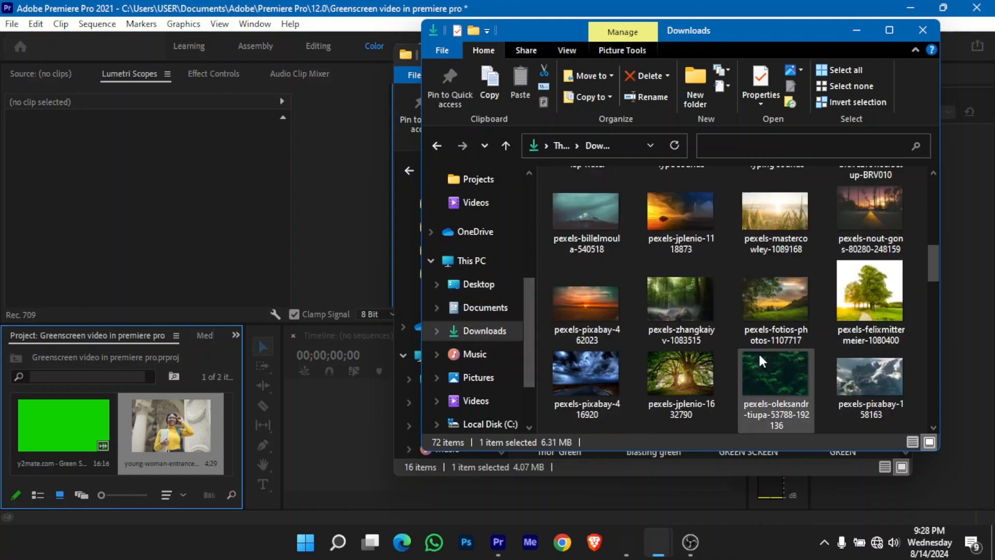
scroll(758, 352, "down", 5)
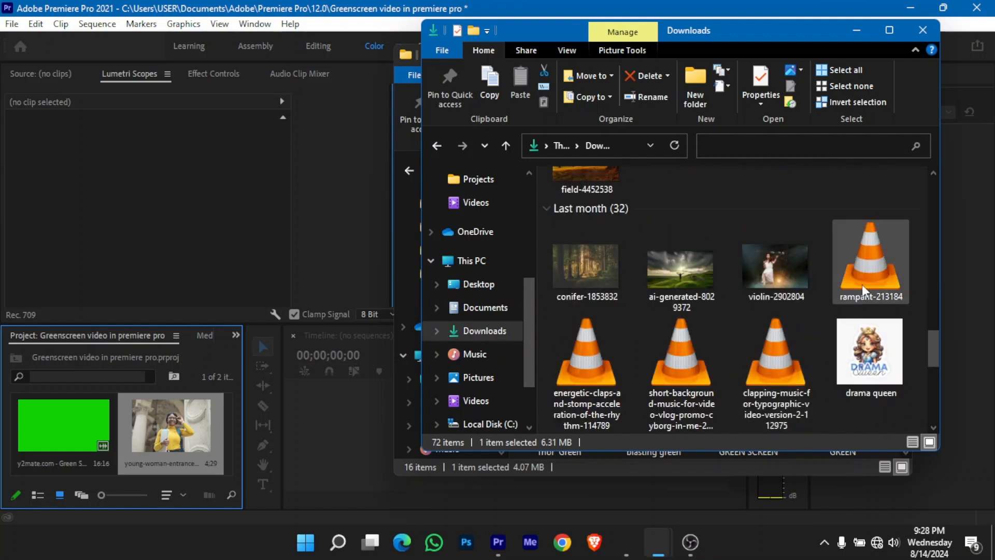
left_click_drag(864, 281, 128, 431)
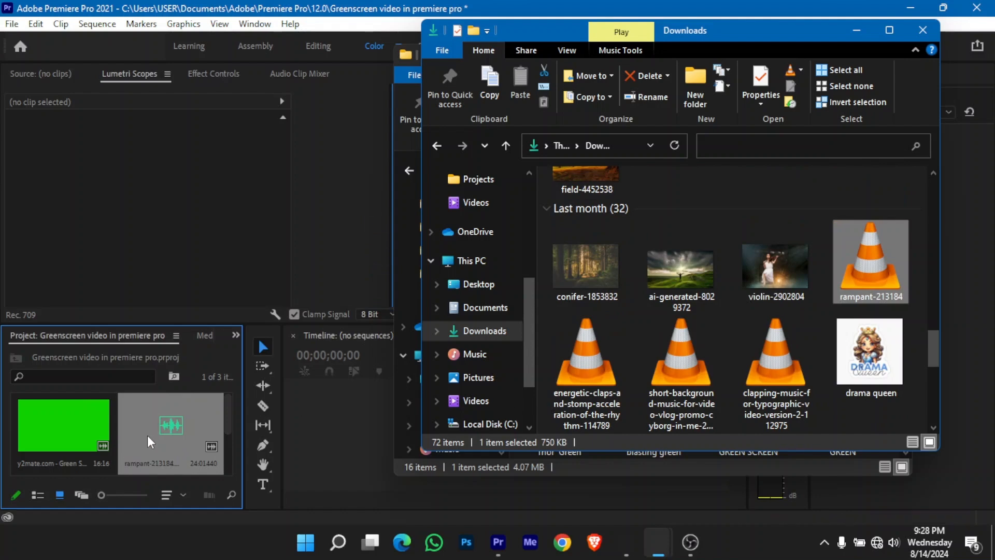
left_click(147, 435)
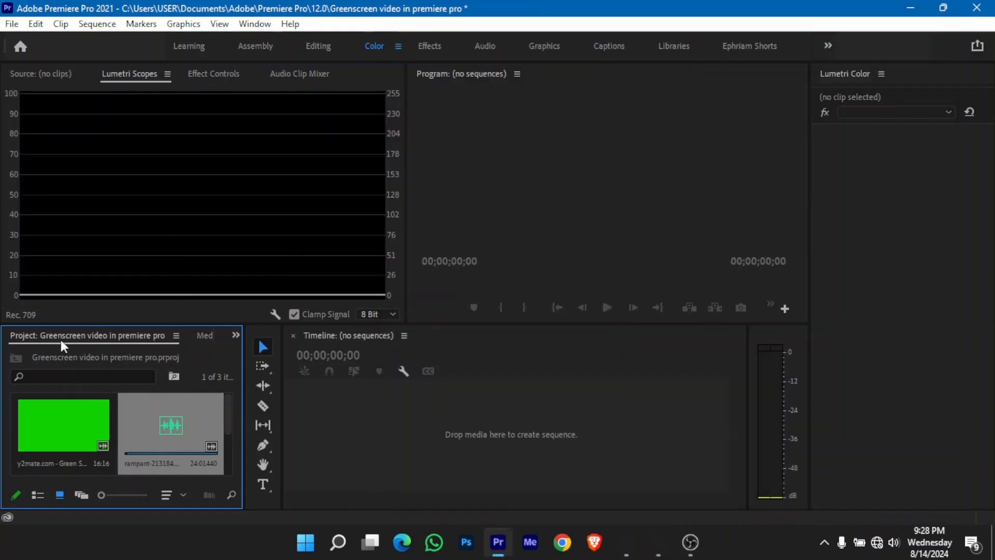
- Enlarge the project and timeline area slightly and display the effect controls
left_click(72, 437)
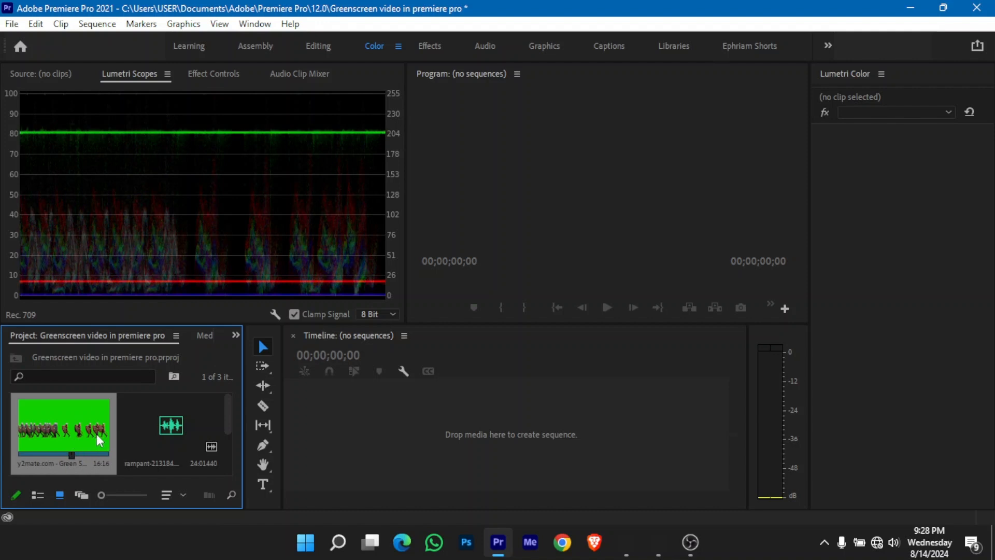
left_click(175, 433)
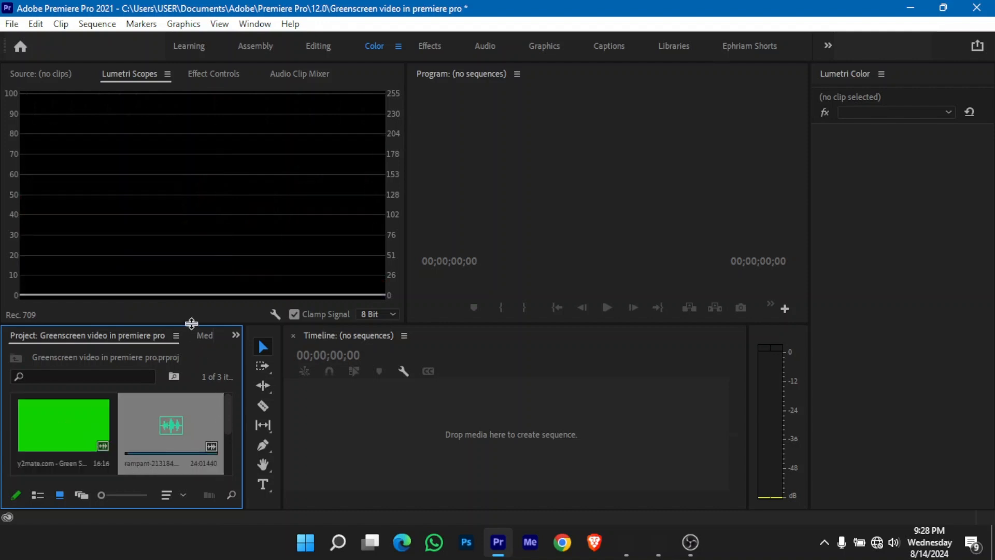
left_click_drag(192, 324, 191, 302)
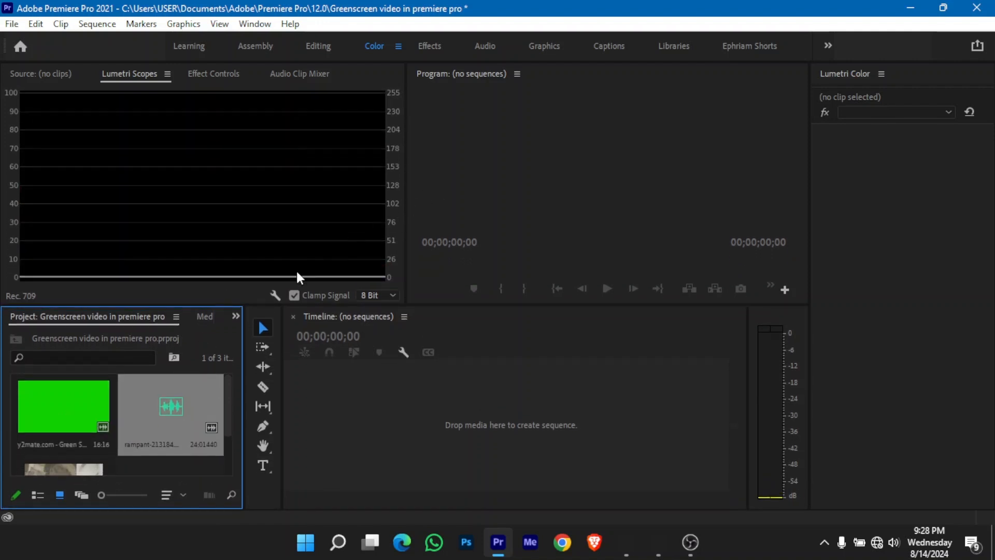
left_click(202, 74)
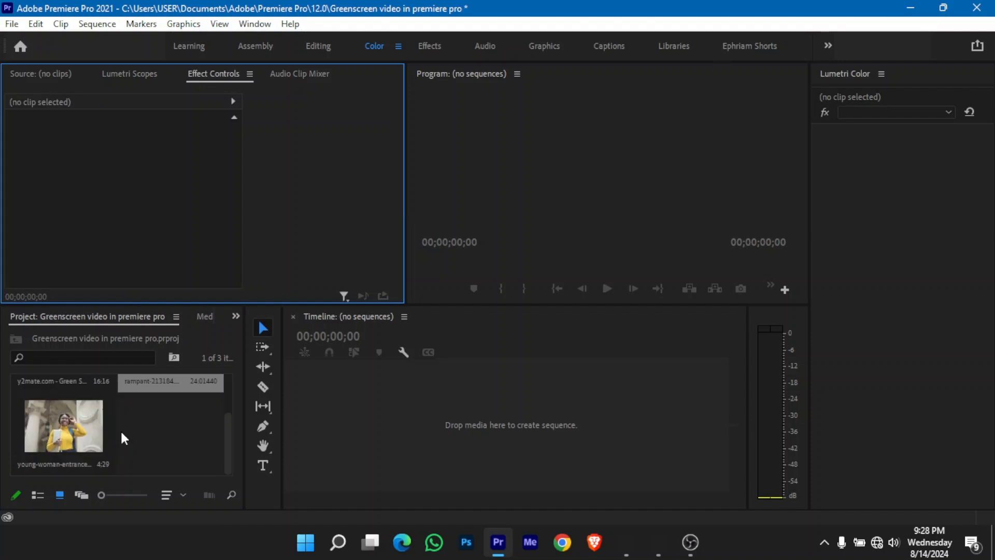
- Create a sequence from the young woman photo, extend its clip to 00;00;35;16 and widen the program preview area
scroll(120, 429, "down", 2)
left_click_drag(82, 425, 348, 429)
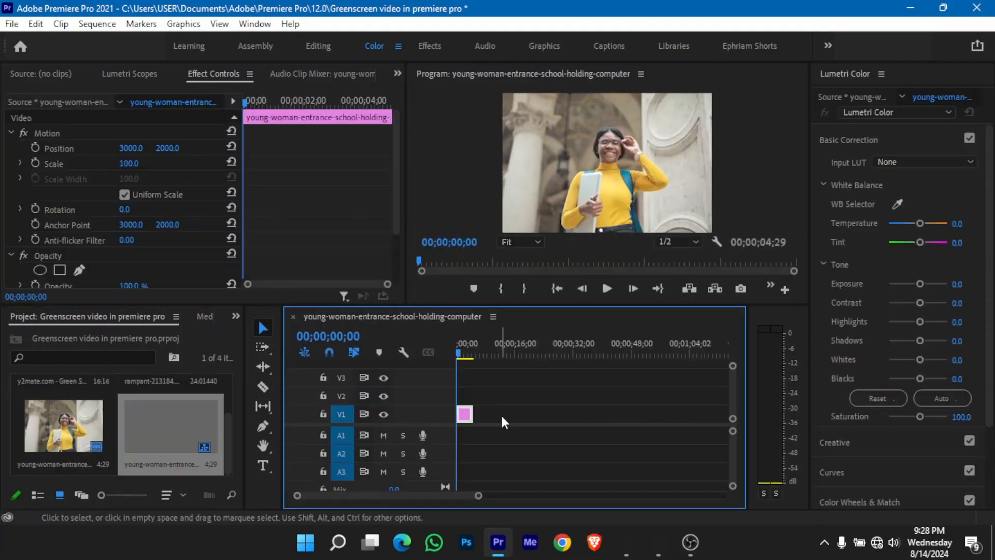
left_click_drag(493, 407, 584, 413)
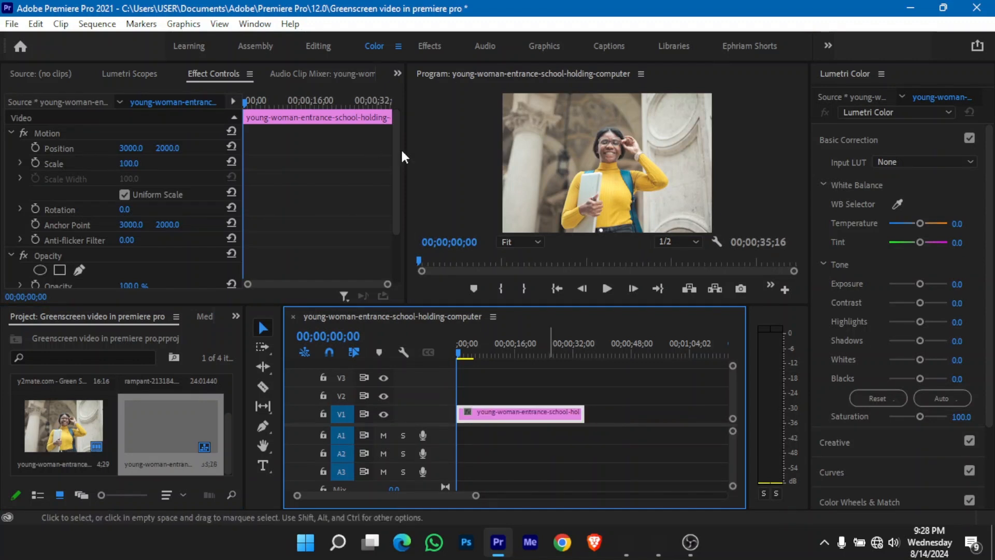
left_click_drag(404, 155, 360, 176)
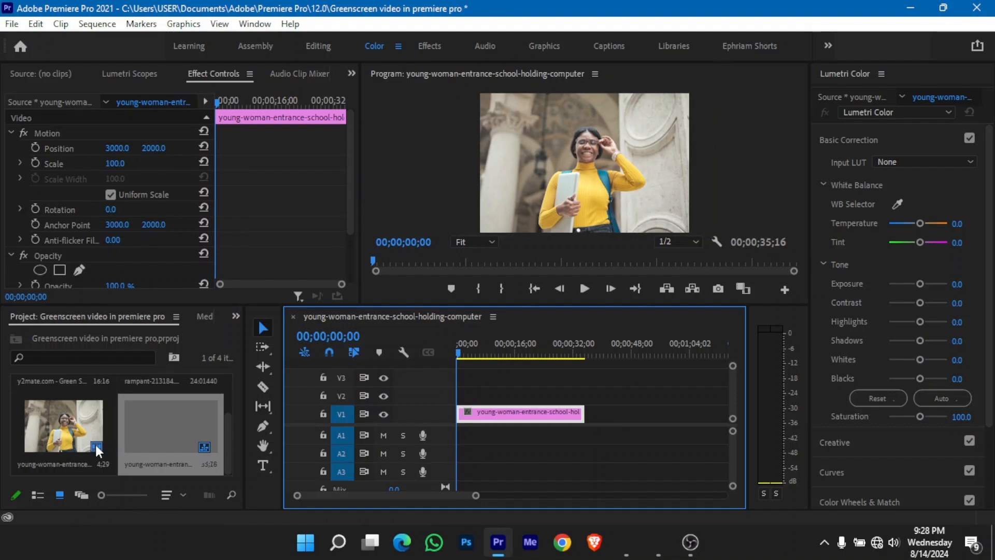
- Place the soldiers green-screen video on track V2 above the photo, starting at the beginning of the sequence
scroll(95, 445, "up", 2)
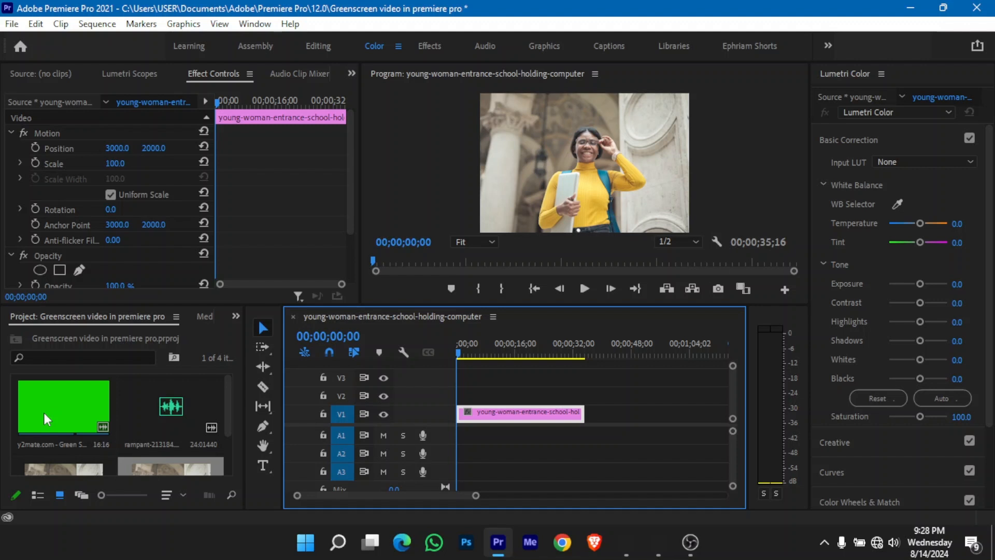
left_click(45, 412)
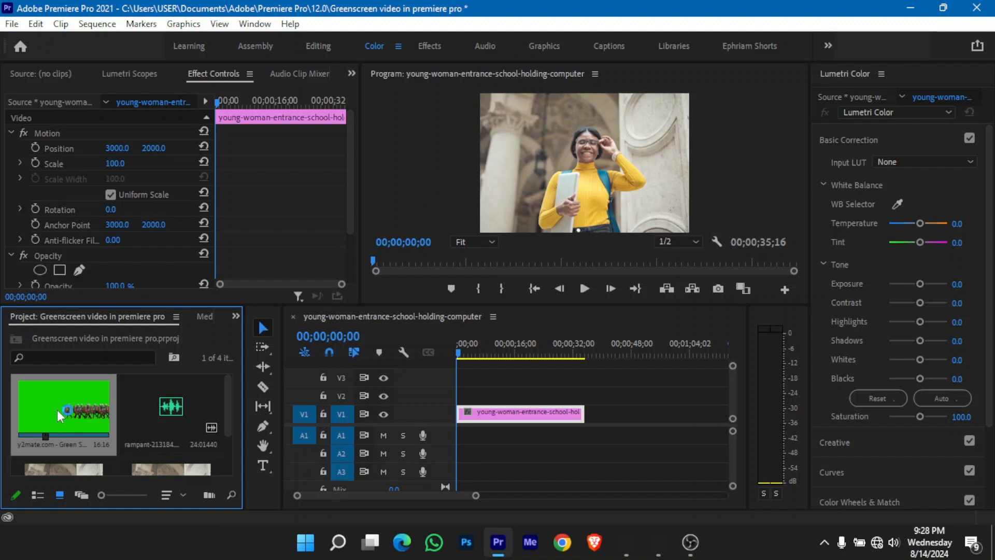
left_click_drag(57, 410, 452, 397)
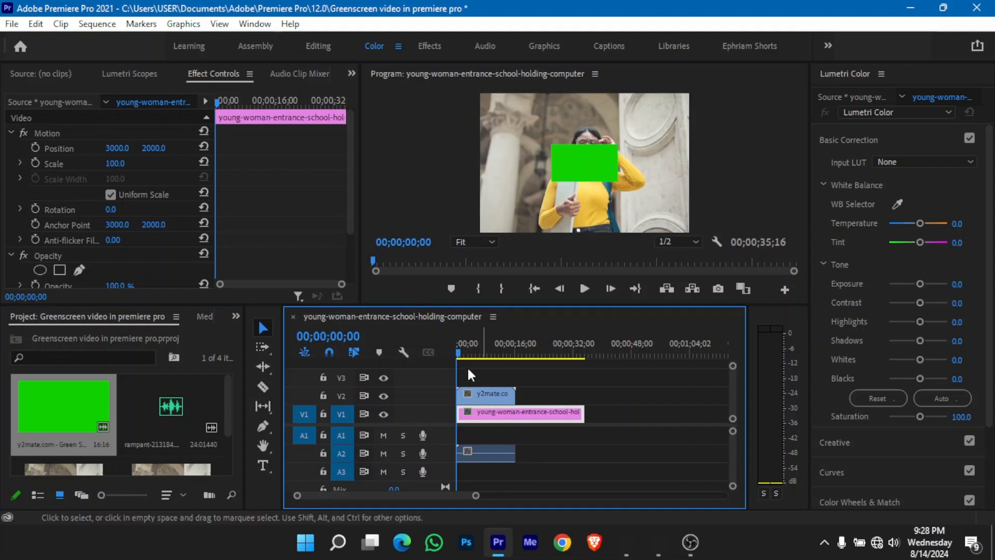
- At 00;00;06;24, scale the green-screen clip on V2 to 312
left_click(481, 351)
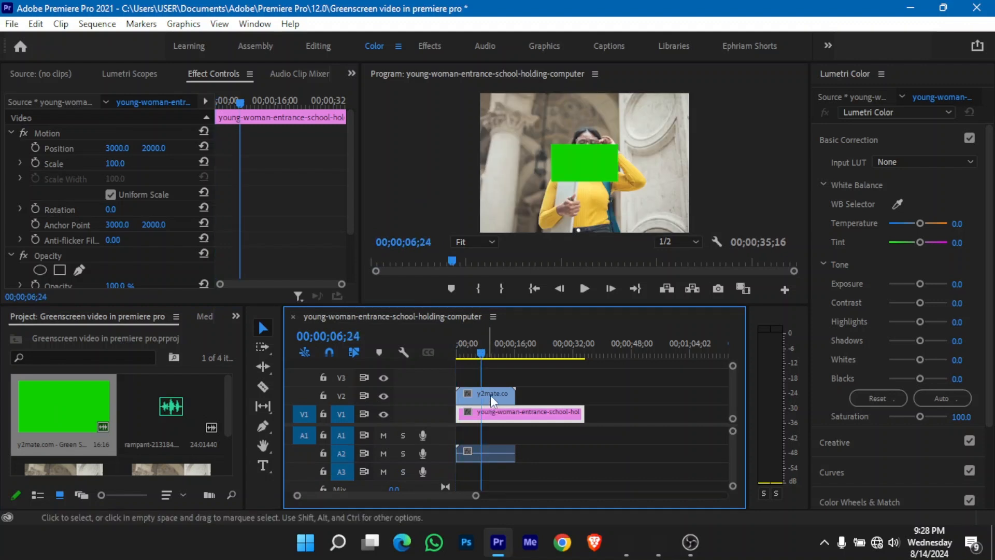
left_click(496, 397)
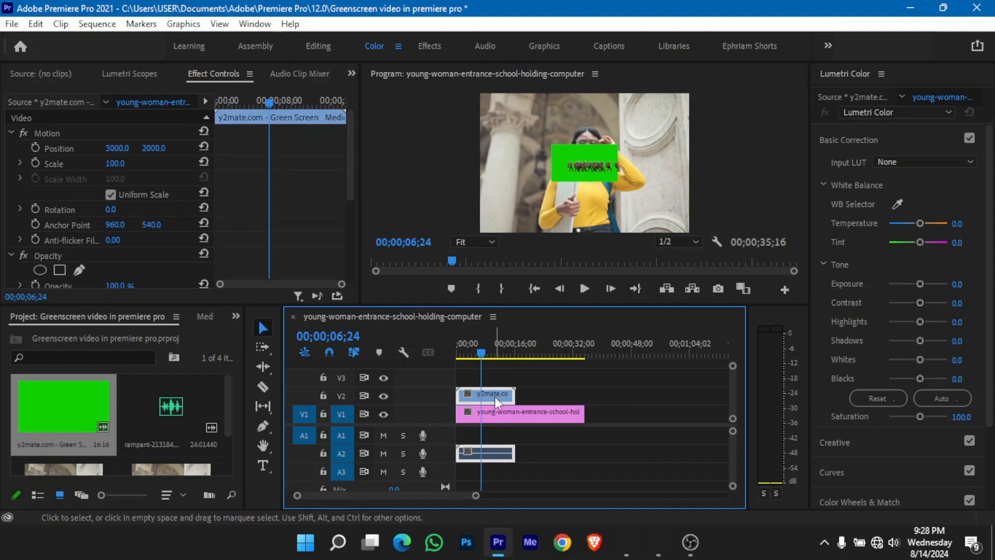
left_click(115, 163)
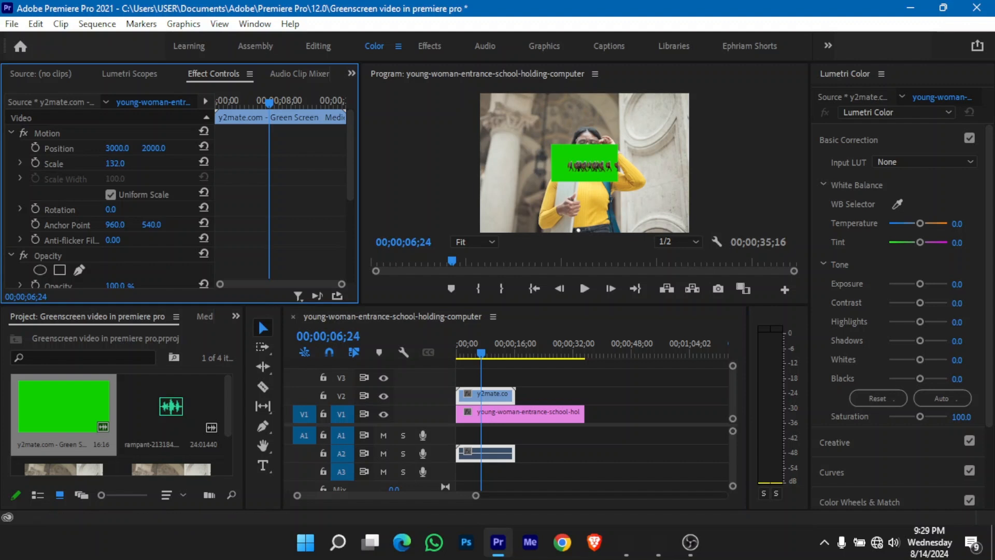
left_click_drag(115, 163, 161, 164)
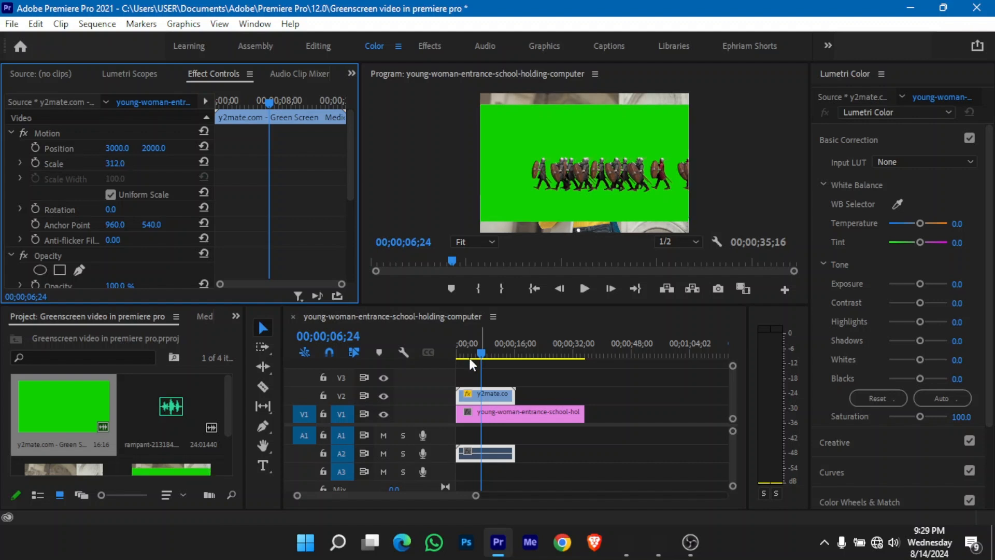
- Play the sequence from the start to 00;00;05;02 to review the enlarged green-screen clip over the photo
left_click_drag(469, 357, 455, 356)
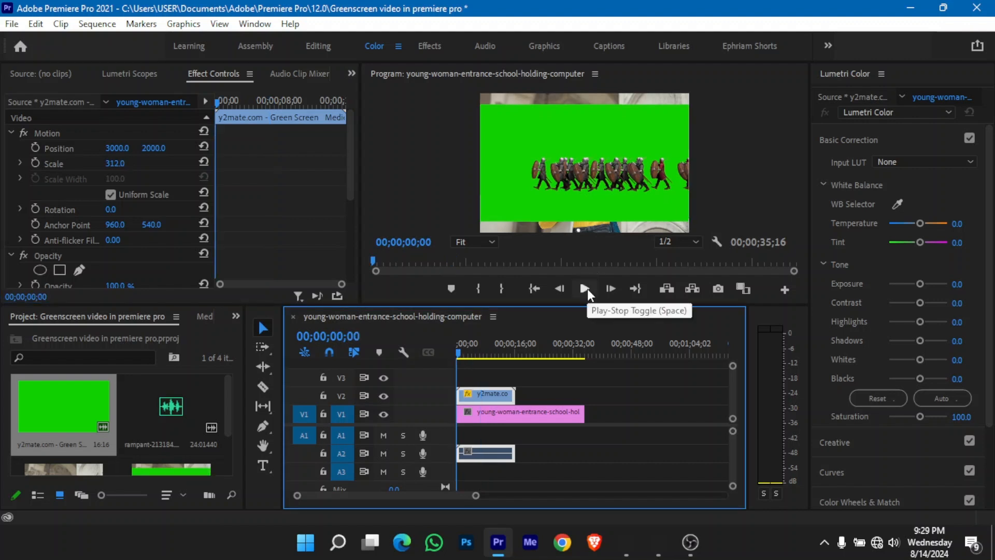
left_click(587, 288)
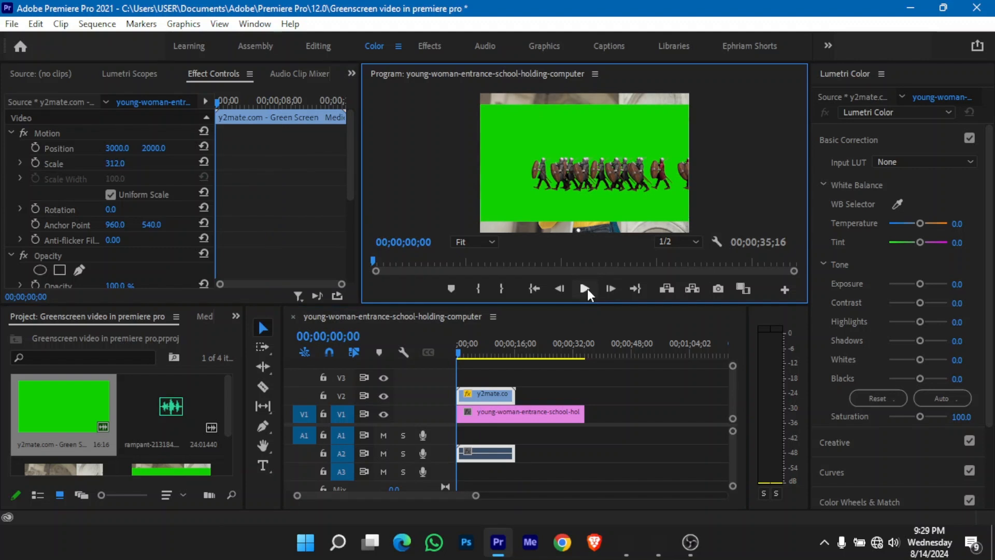
left_click(587, 288)
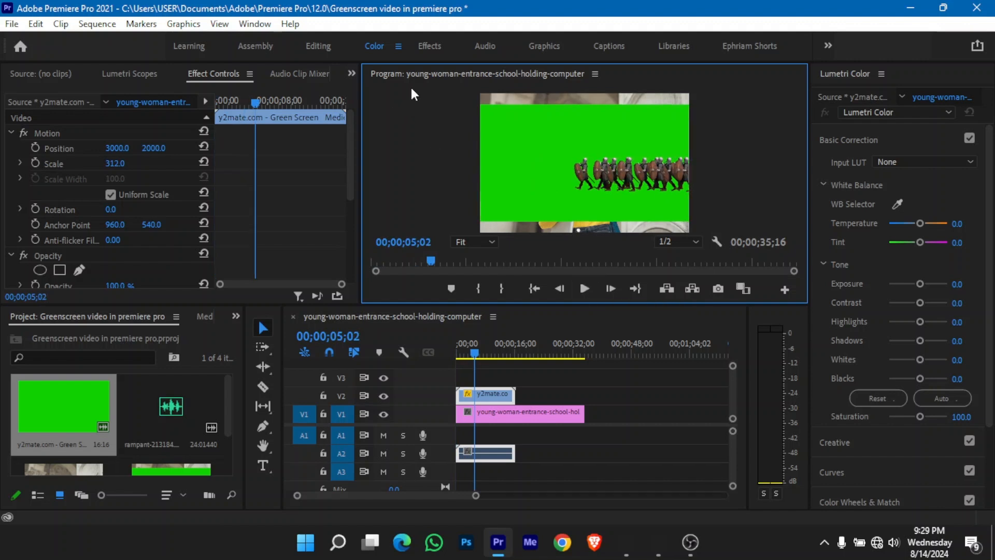
- Switch to the Effects workspace and display the effects library
left_click(436, 46)
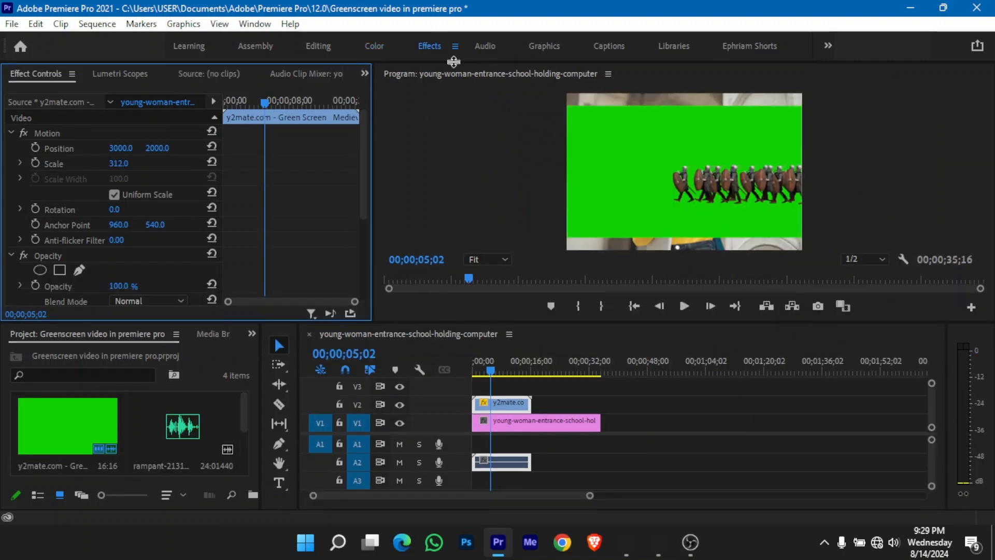
left_click(248, 25)
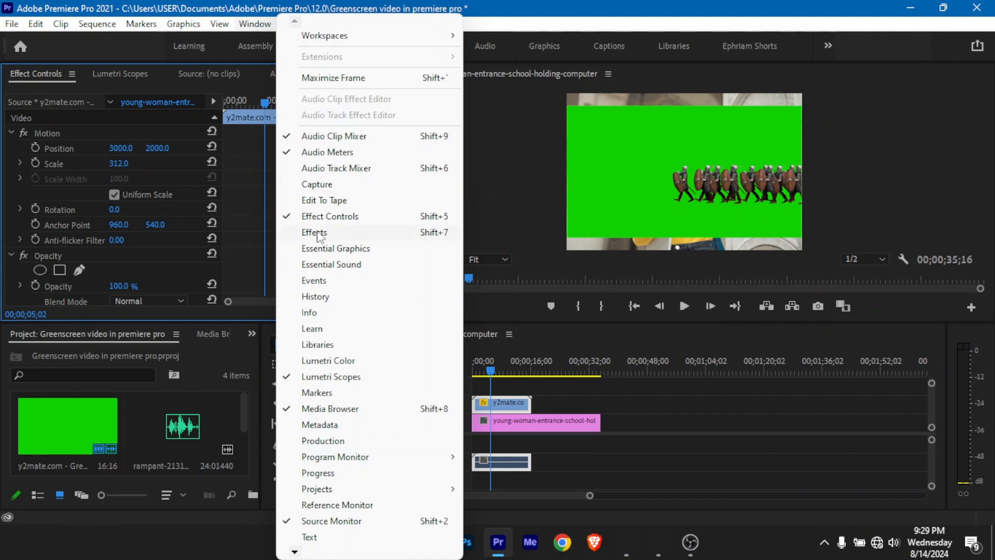
left_click(322, 239)
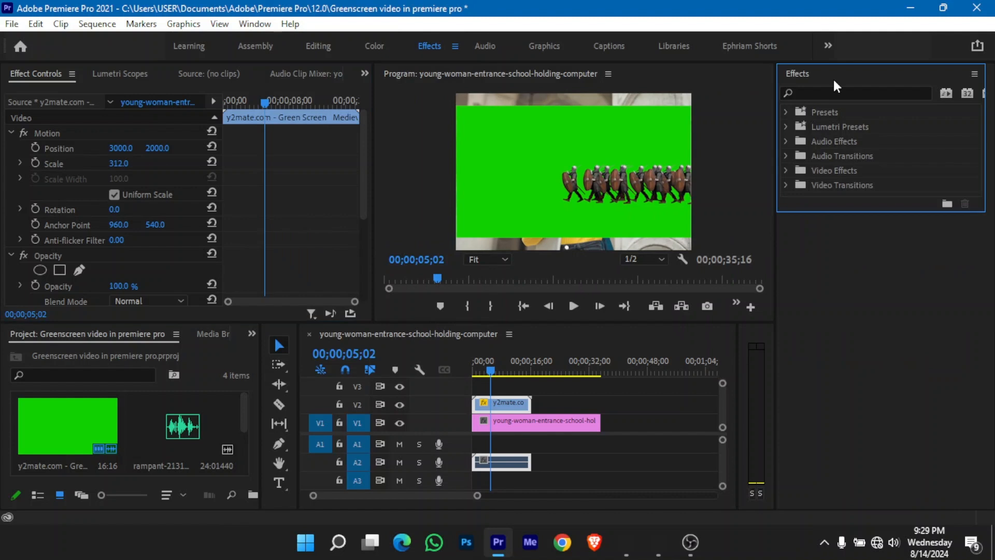
- Search the effects for "ultra", apply Ultra Key to the green-screen clip on V2 and bring its settings into view
left_click(836, 95)
type("u")
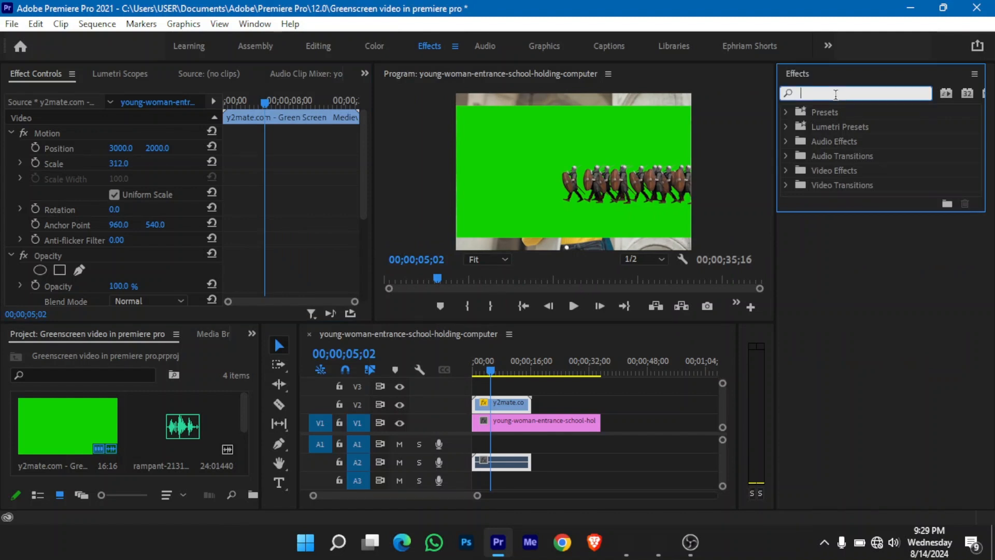
type("ltra")
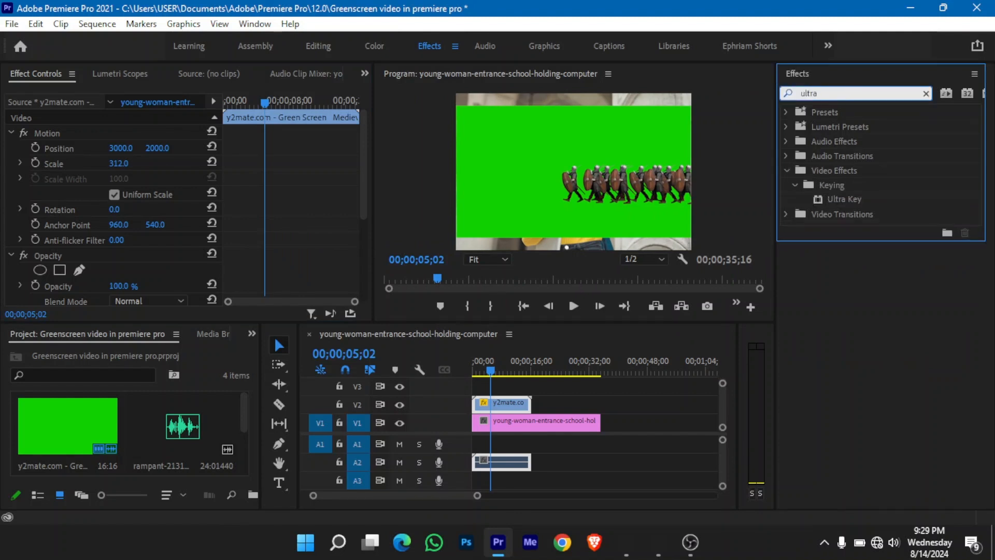
left_click(839, 202)
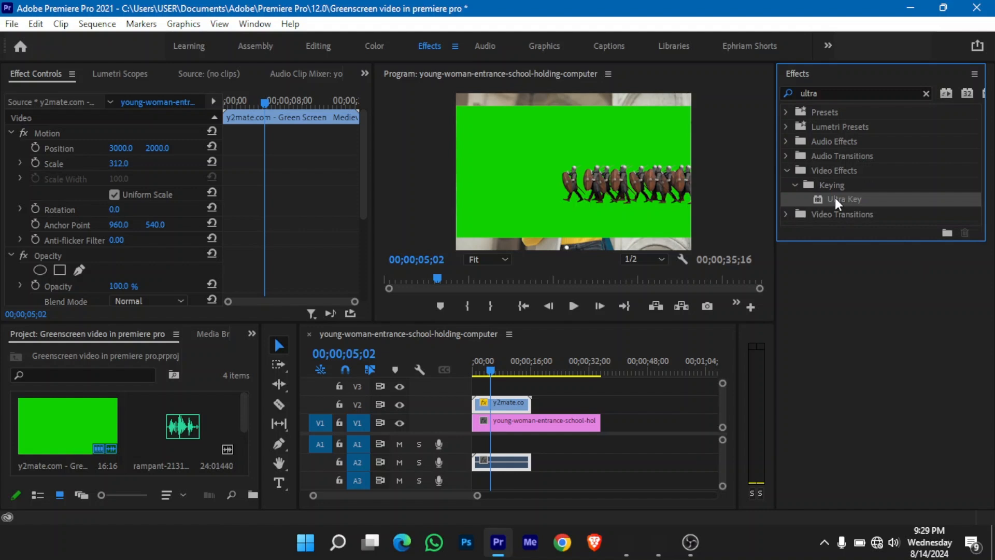
left_click_drag(837, 203, 500, 406)
scroll(304, 192, "down", 5)
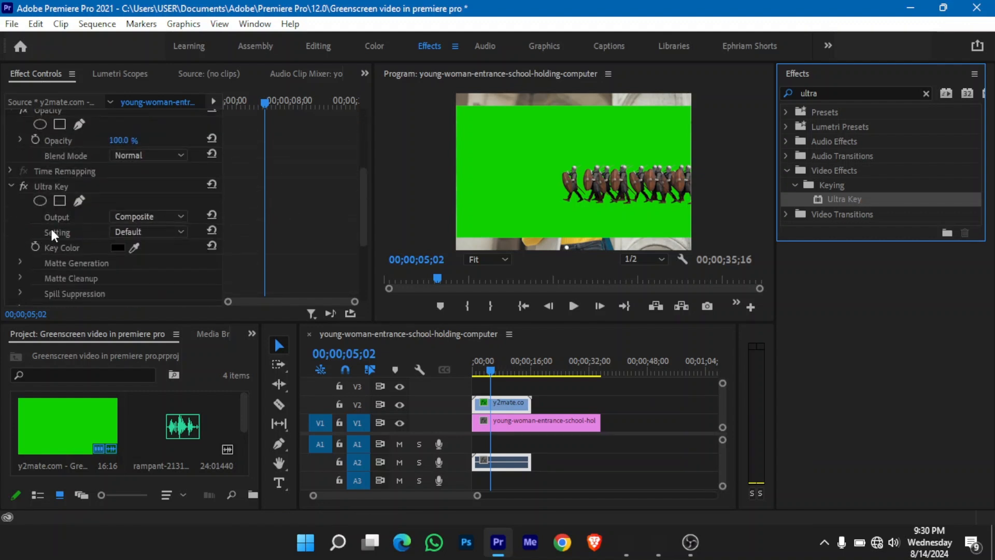
- Sample the clip's green background as the Ultra Key key color
left_click(134, 247)
left_click(537, 171)
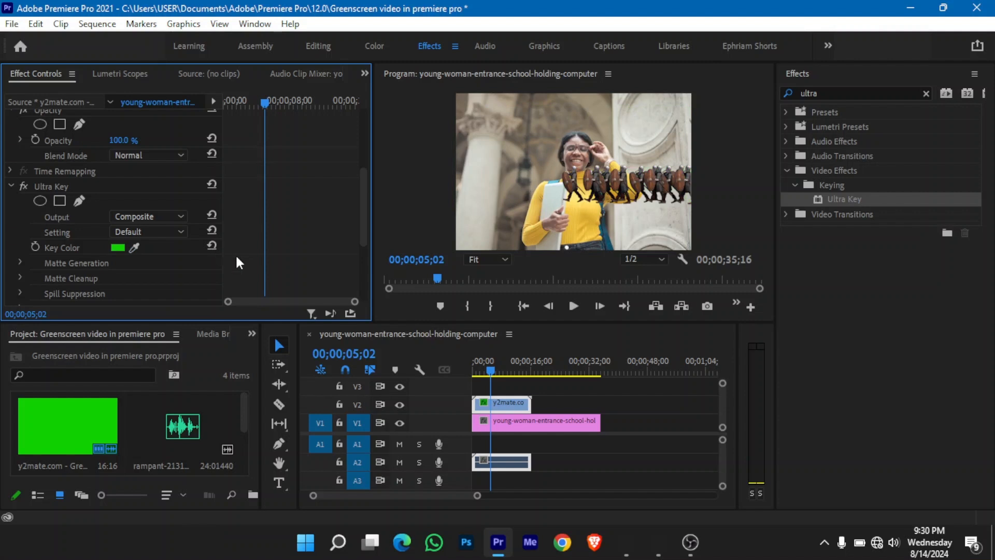
- In Ultra Key's Matte Generation settings, set Transparency to 20 and Highlight to 18
left_click(18, 263)
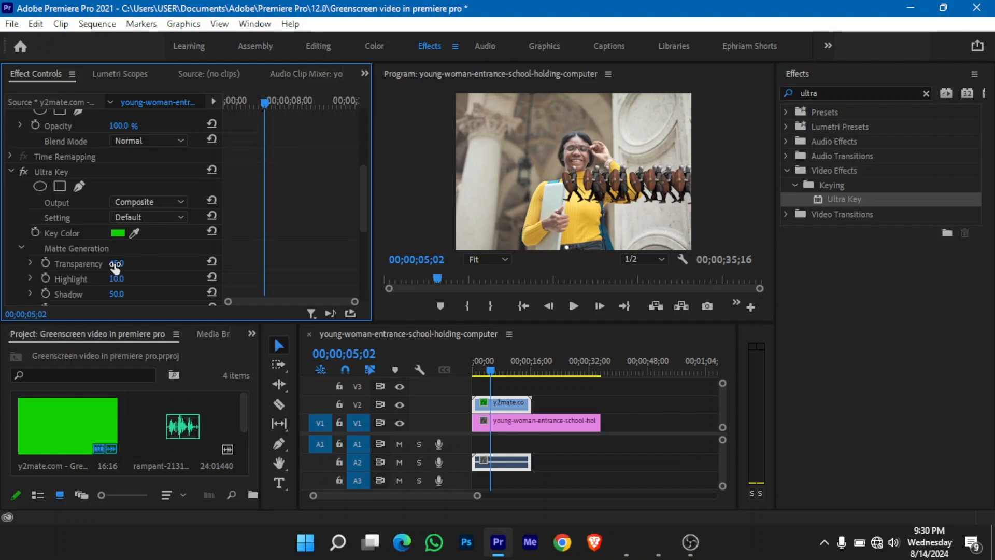
left_click_drag(115, 266, 143, 265)
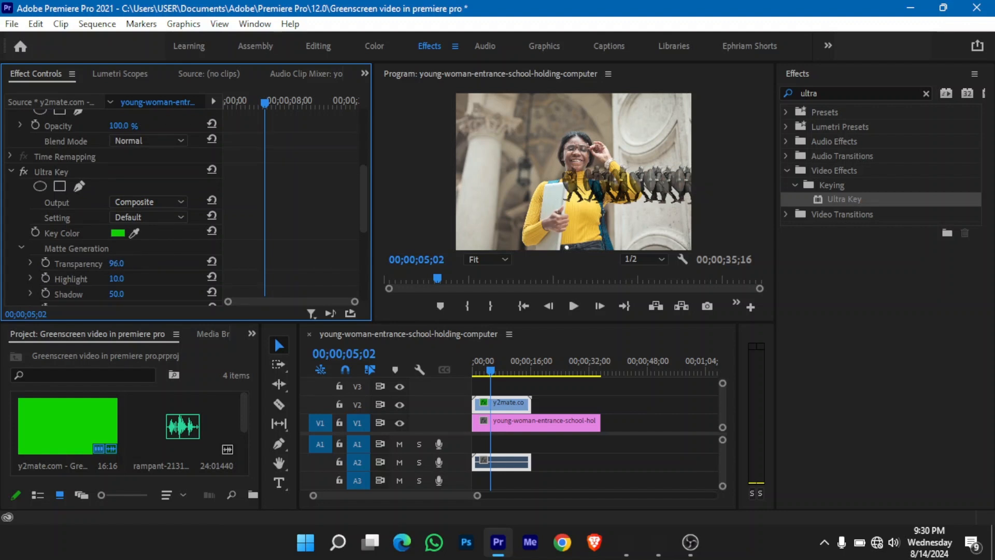
left_click_drag(140, 266, 131, 265)
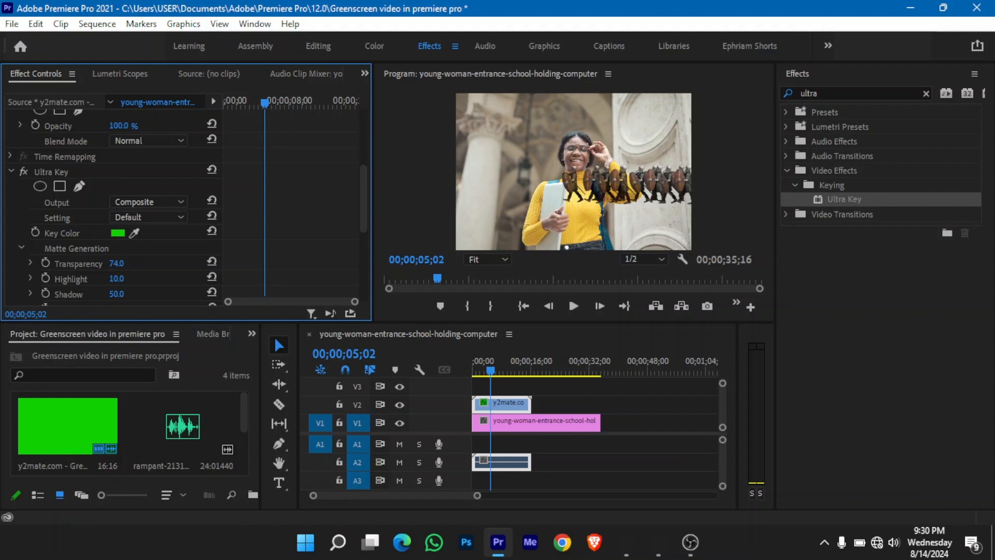
left_click_drag(117, 263, 115, 263)
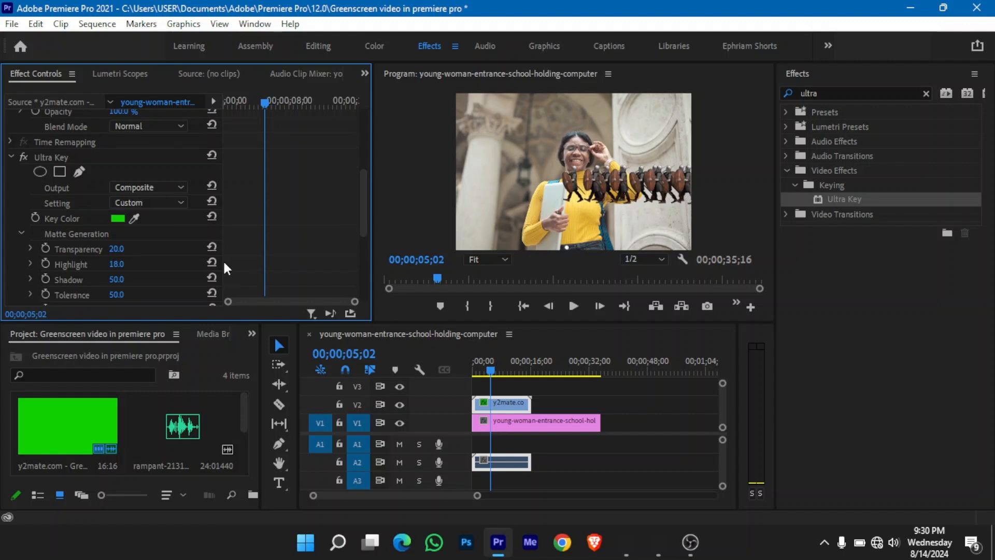
scroll(256, 271, "down", 1)
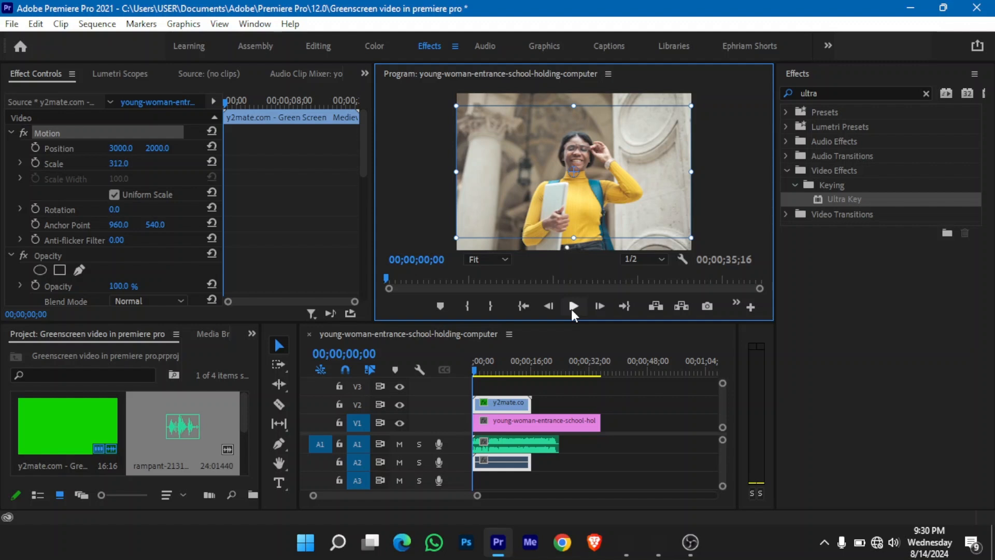
- Play the sequence from the start to 00;00;12;07 to review the keyed soldiers over the photo
left_click(573, 306)
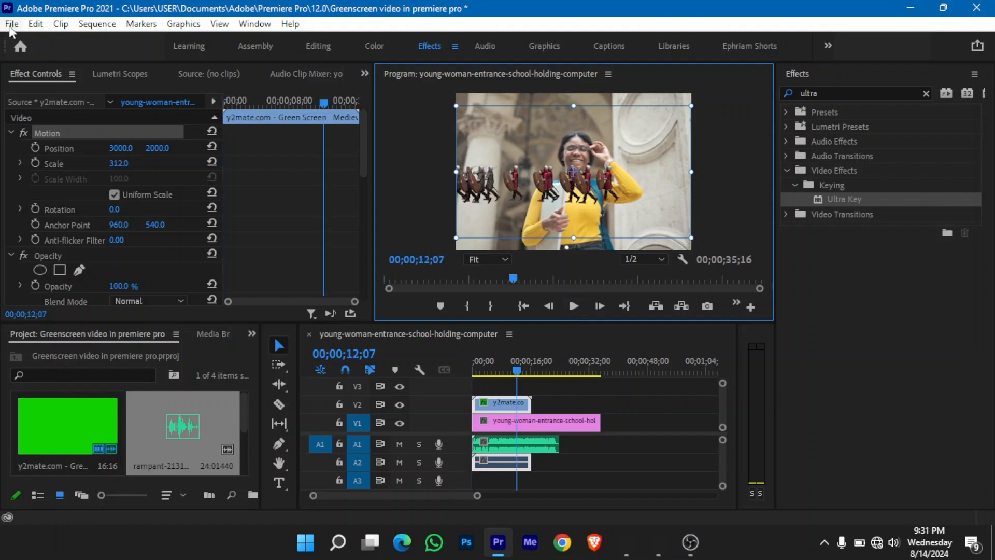
- Open the sequence's export settings and try the High Quality 1080p HD and Match Source - Adaptive Medium Bitrate presets
left_click(11, 25)
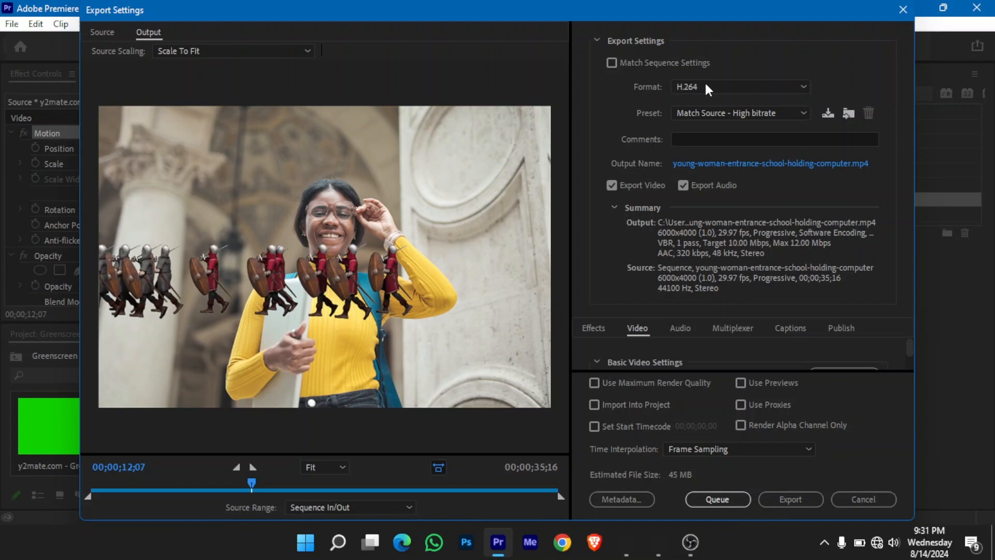
left_click(726, 118)
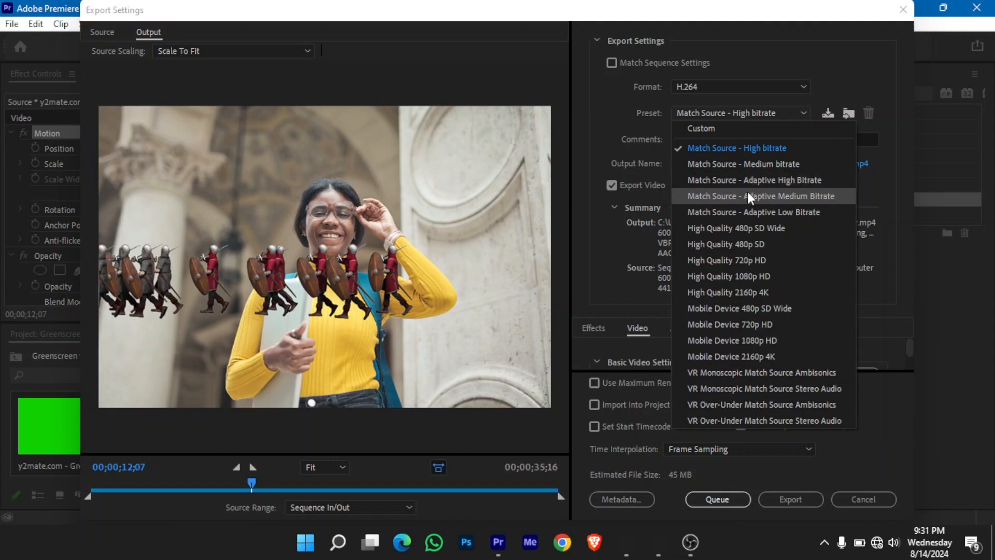
left_click(764, 276)
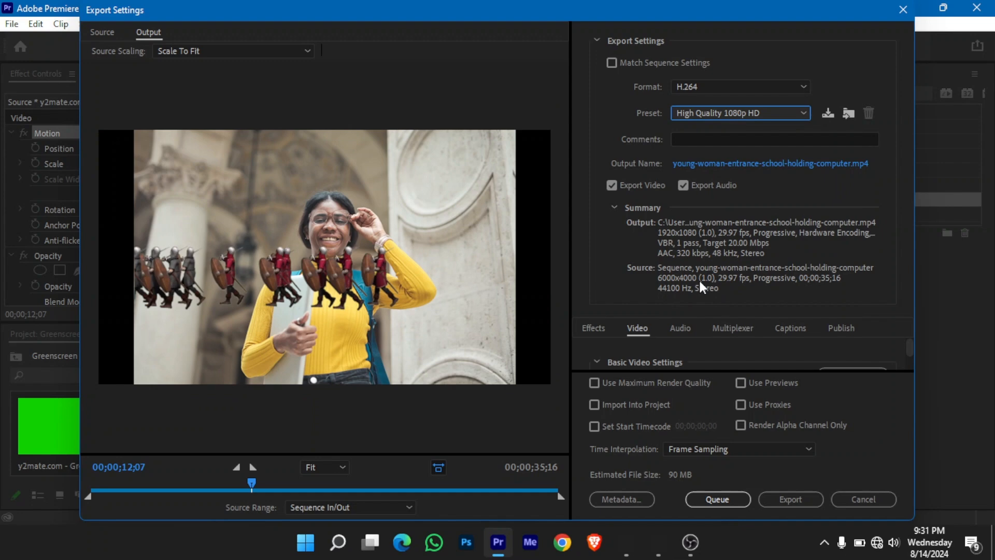
left_click(741, 114)
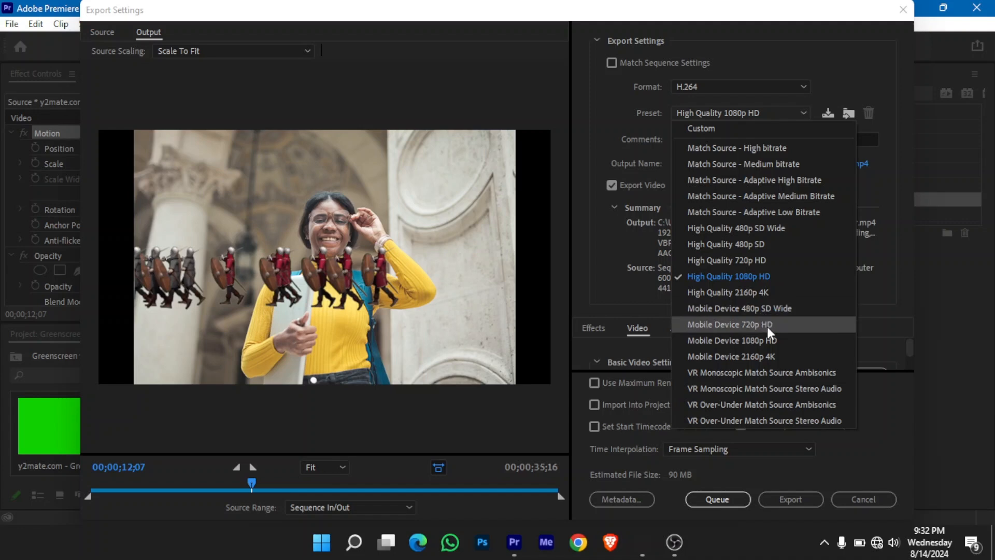
left_click(735, 196)
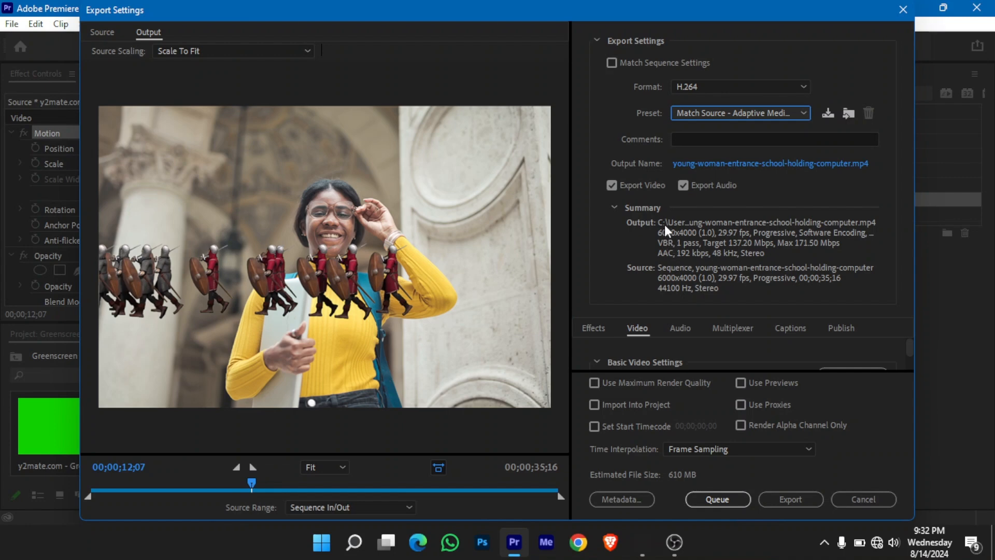
- Name the export's output file "green screen premiere pro tutorials" and save it in the 12.0 folder
left_click(695, 165)
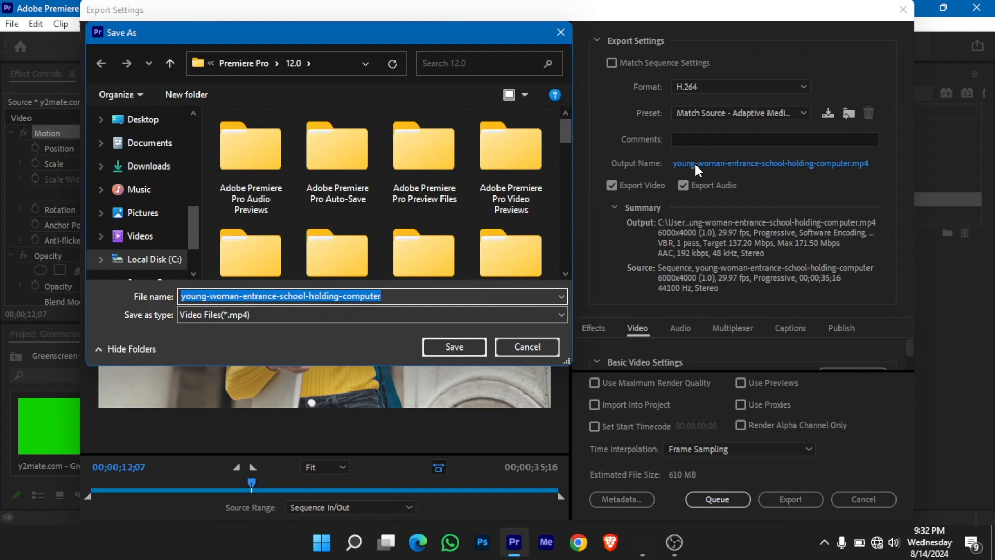
type("green sc")
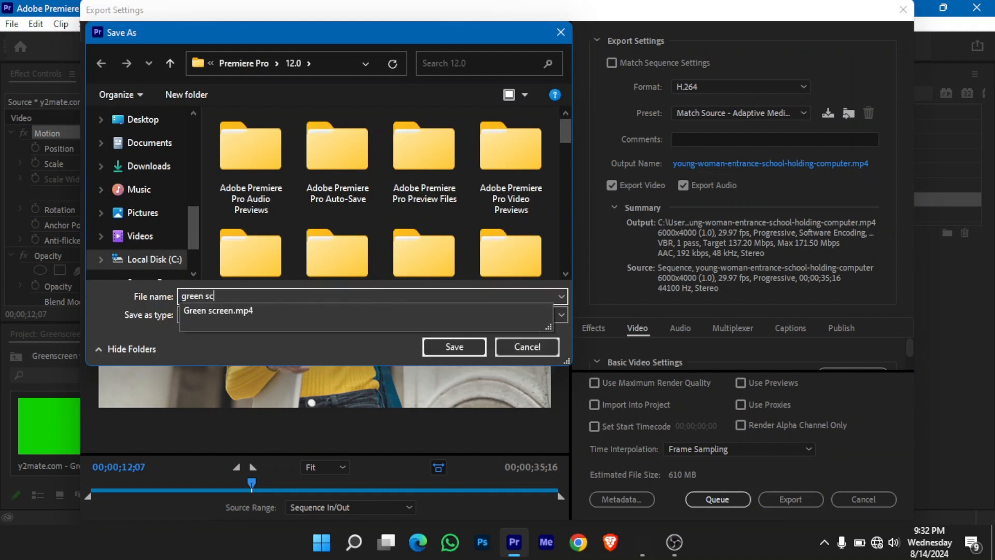
type("reen ")
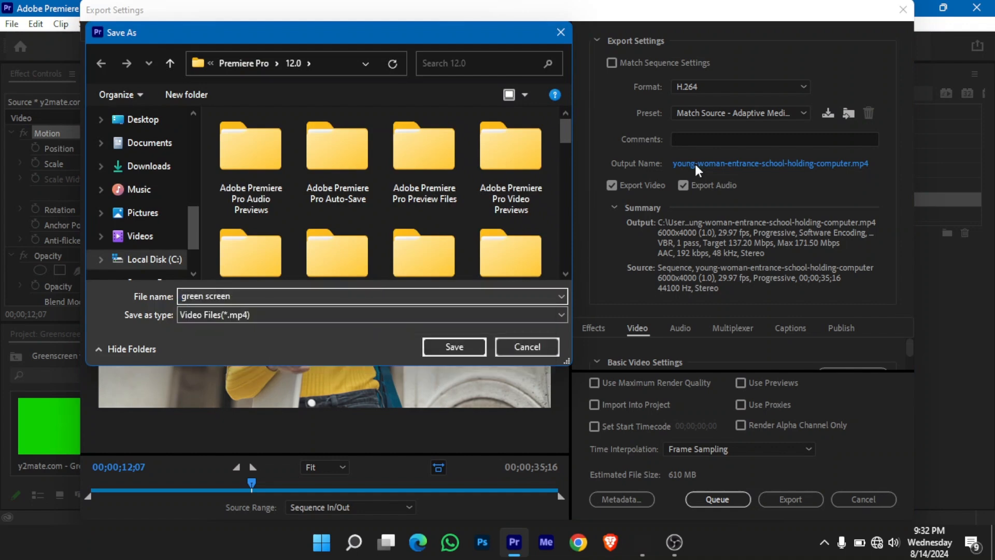
type("premiere pro tutori")
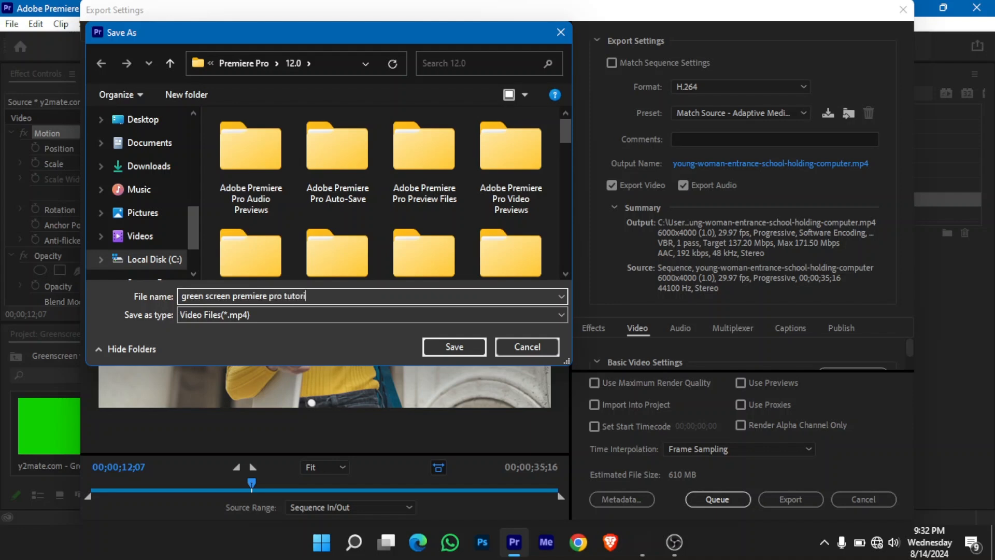
type("als")
left_click(474, 346)
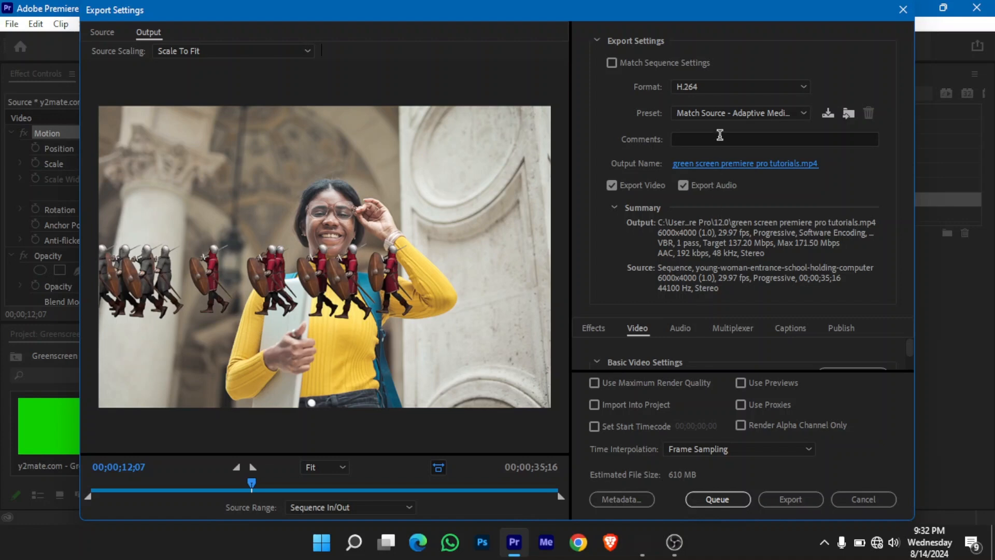
- Try the Match Source - Adaptive Low Bitrate and High Quality 480p SD Wide export presets
left_click(722, 114)
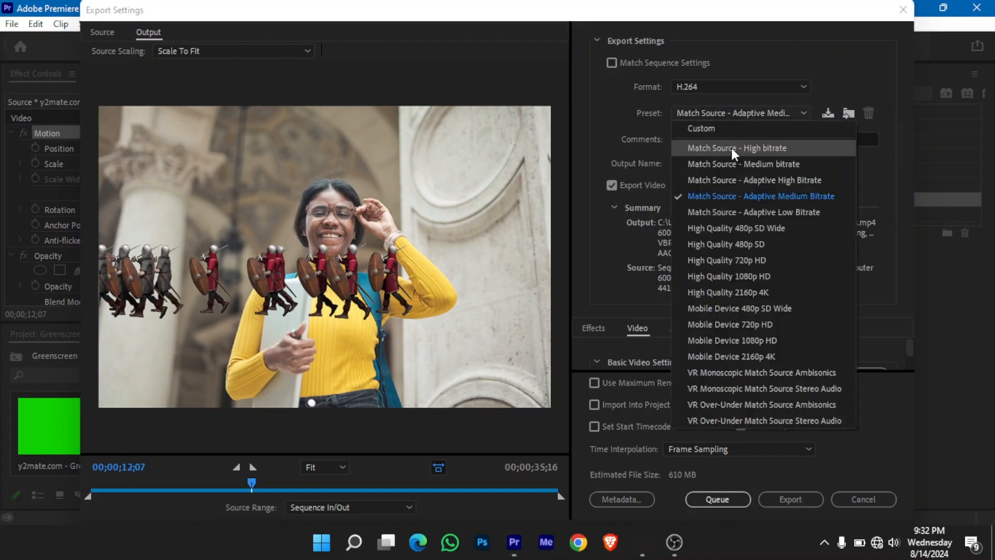
left_click(761, 208)
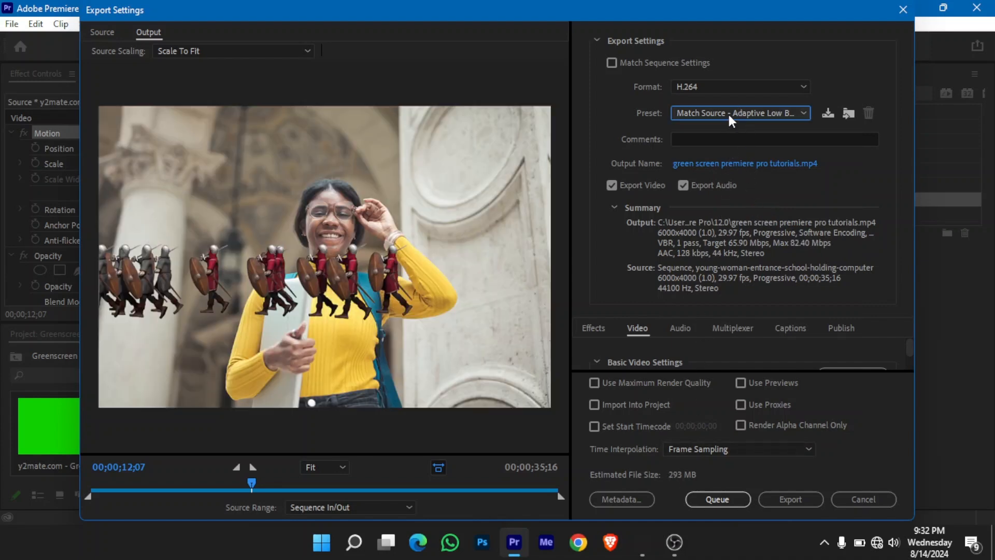
left_click(731, 117)
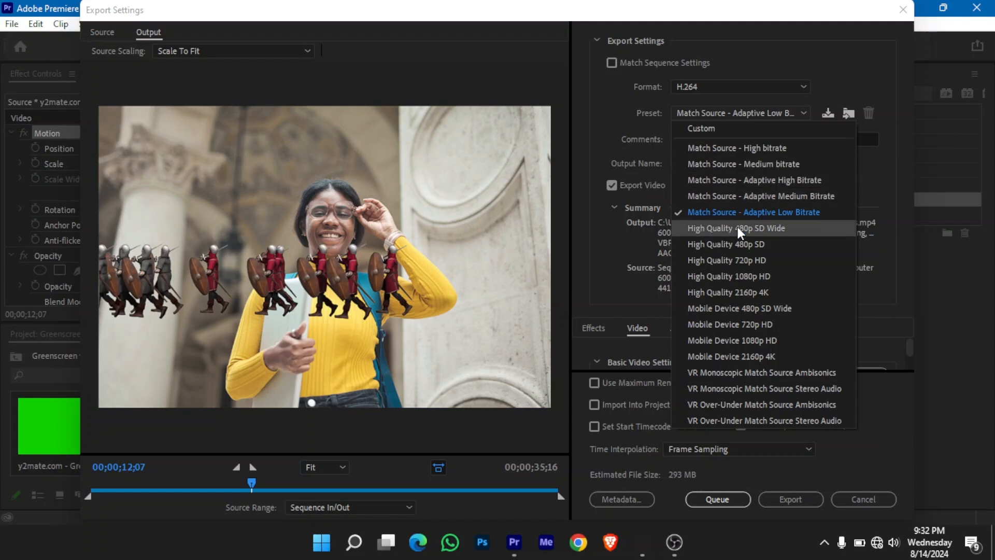
left_click(780, 228)
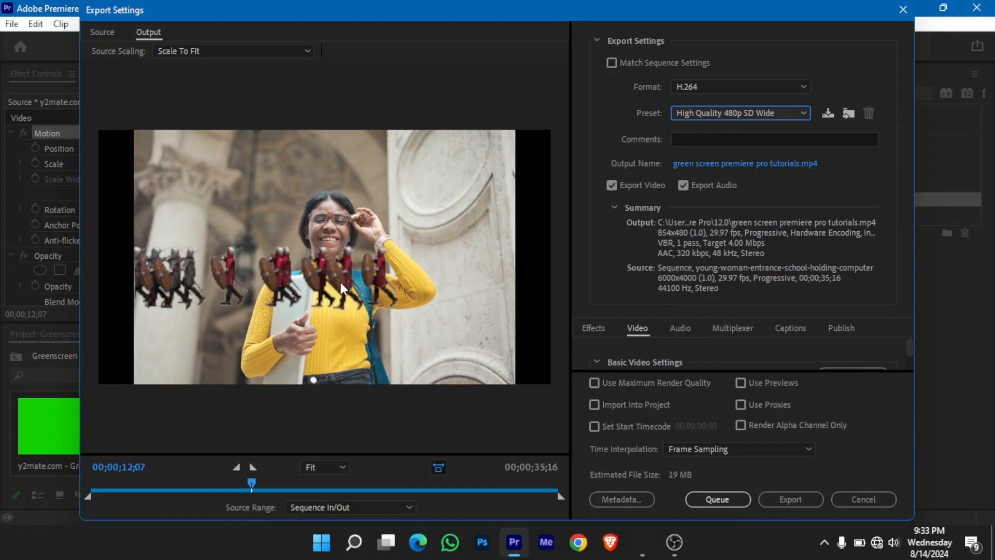
- Set the export preset to High Quality 720p HD and export the video
left_click(769, 114)
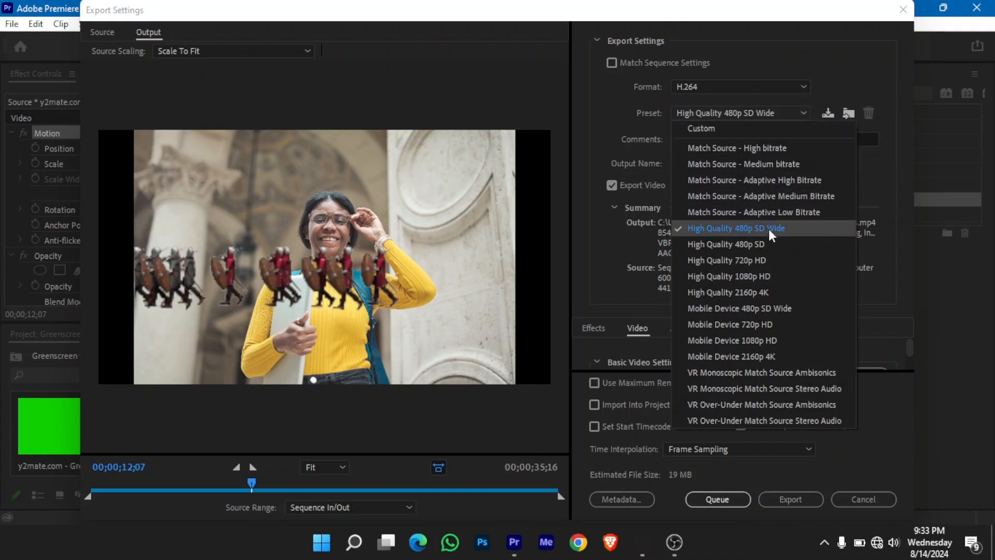
left_click(771, 256)
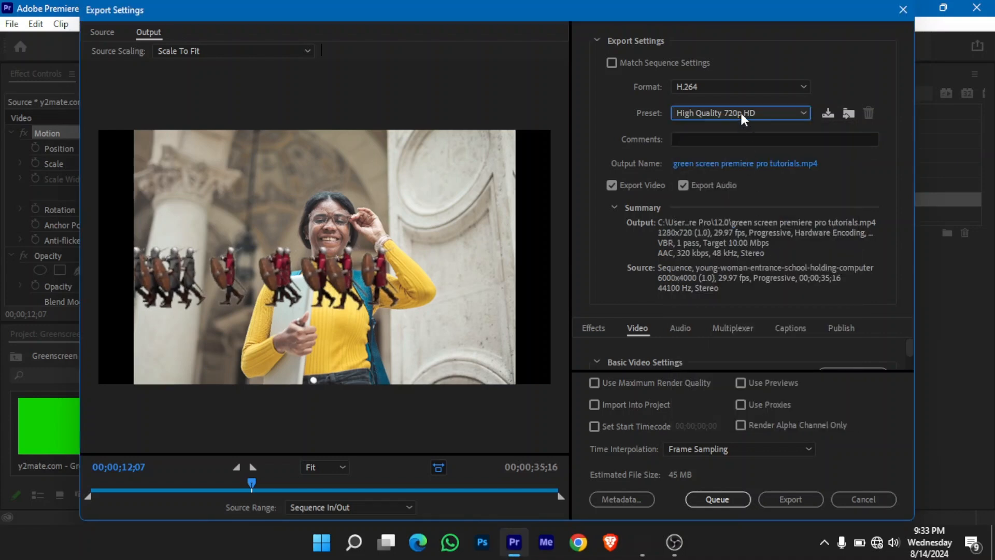
left_click(774, 498)
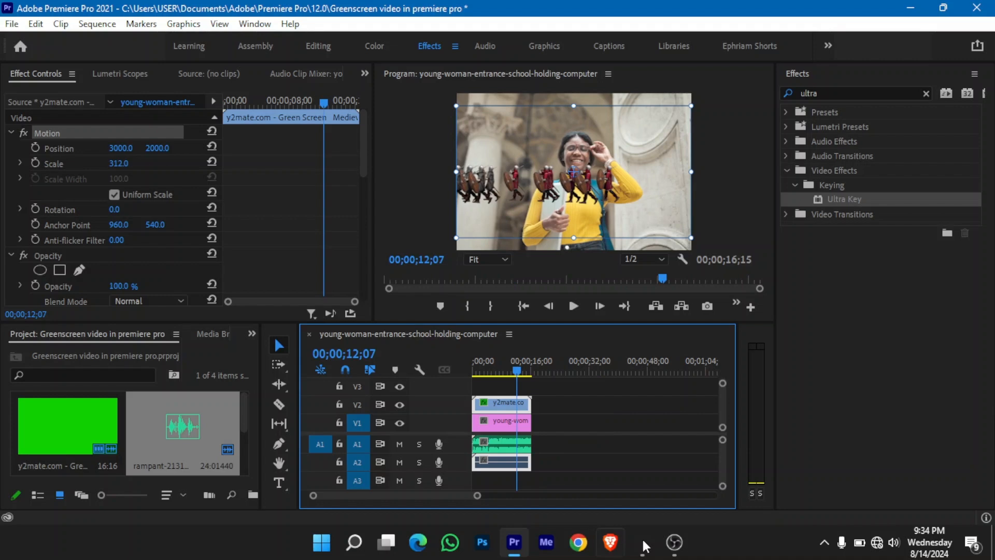
- Switch to File Explorer, browse the Adobe Premiere Pro folders for the exported "green screen premiere pro tutorials" video and open it in VLC
left_click(642, 539)
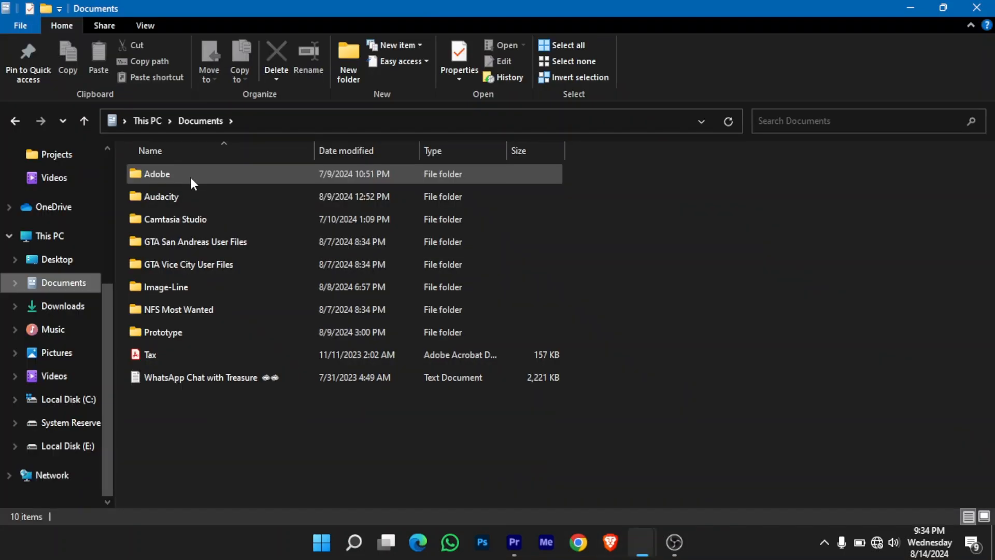
double_click(191, 176)
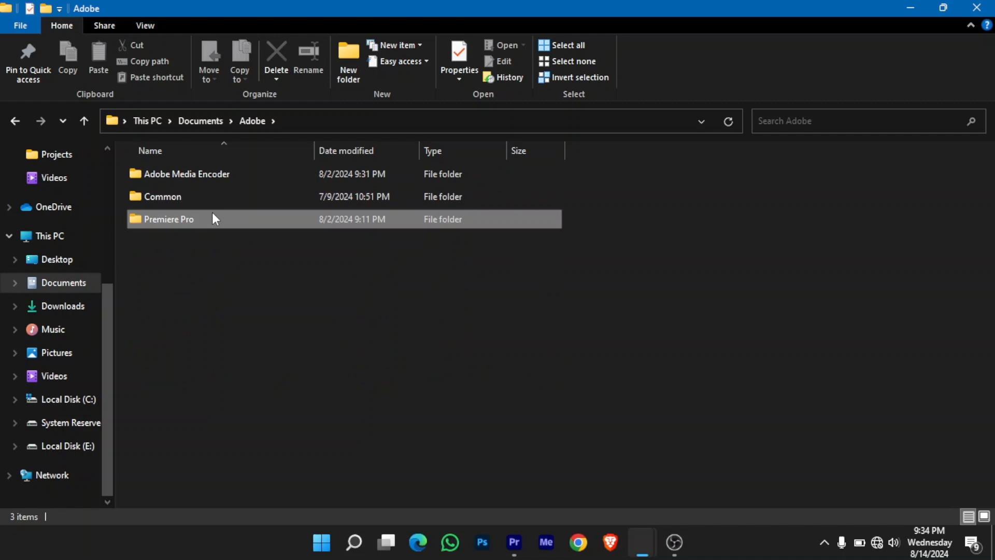
double_click(214, 218)
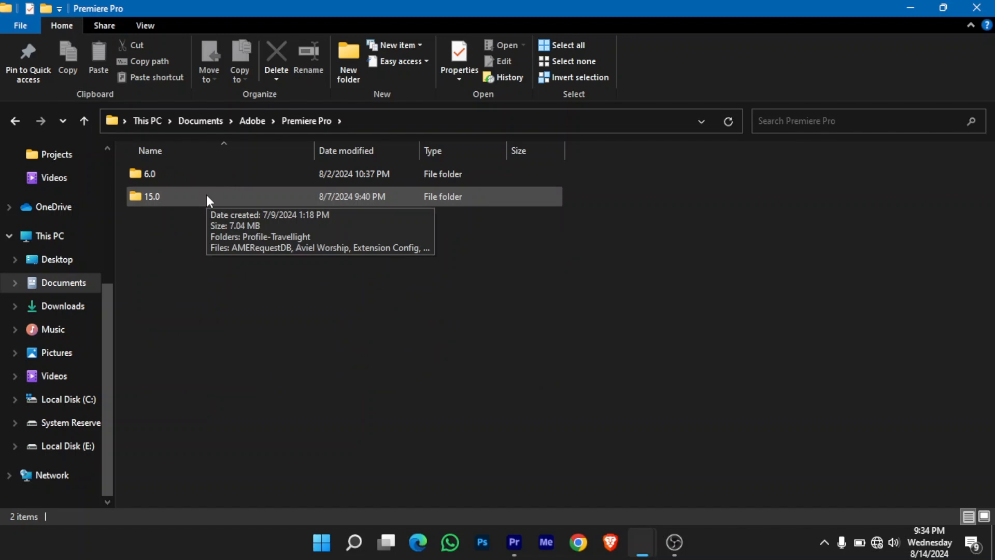
scroll(58, 215, "up", 3)
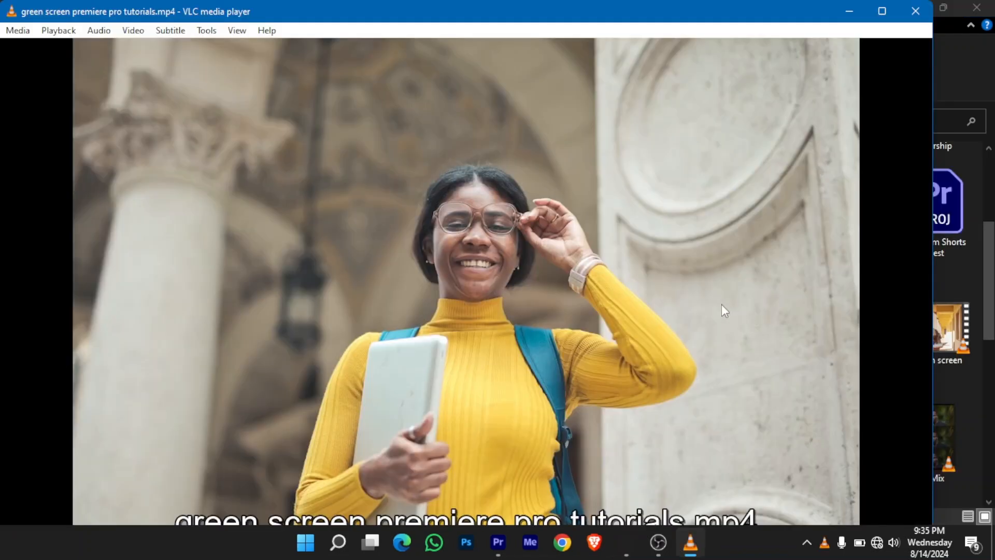
- Watch the exported video full screen, leave full screen and close the player
double_click(720, 304)
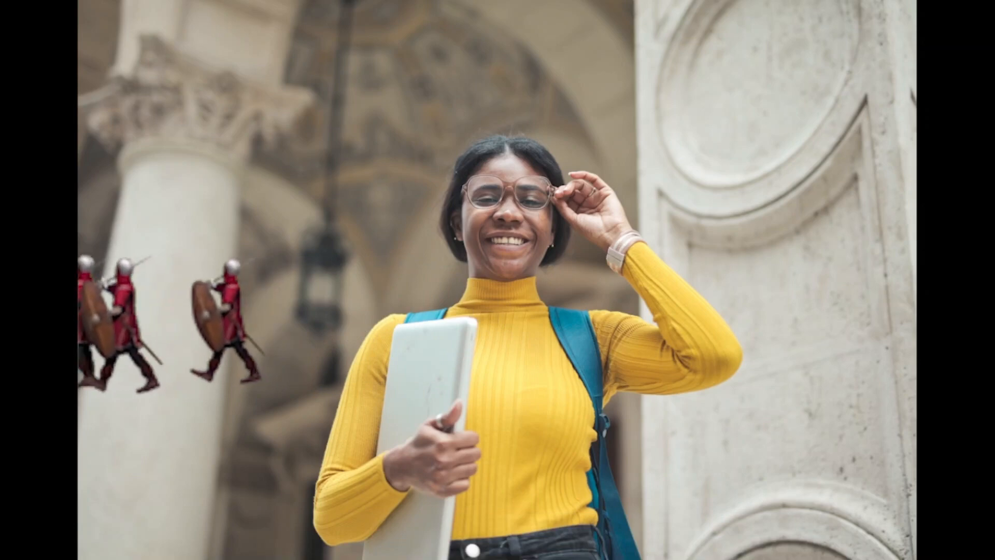
double_click(555, 265)
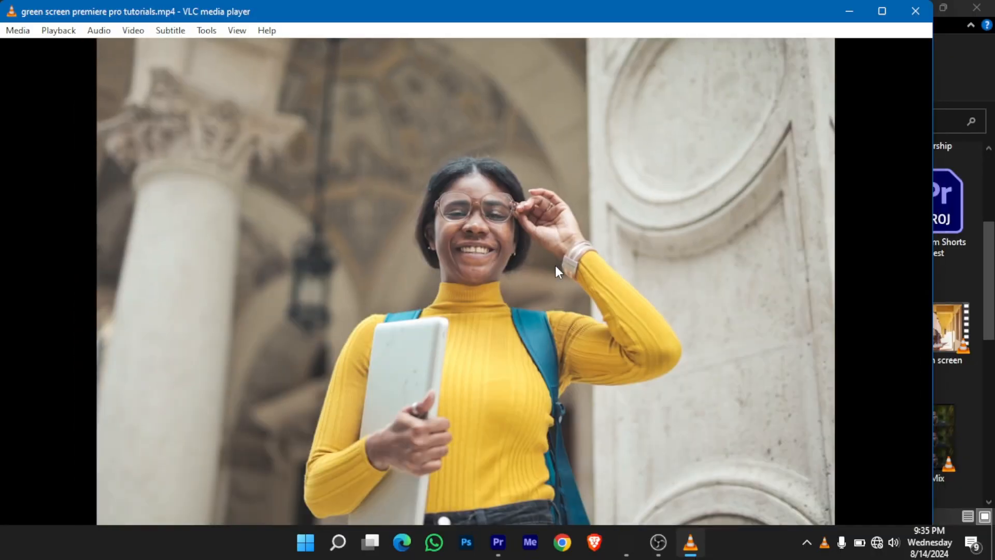
left_click(915, 12)
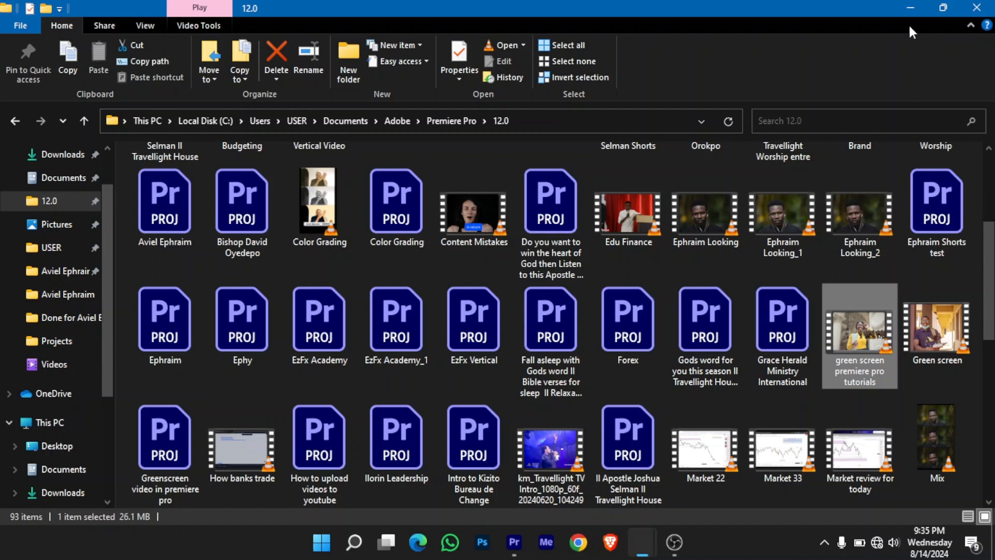
- Return to Premiere Pro and move the playhead to the start of the sequence
left_click(910, 9)
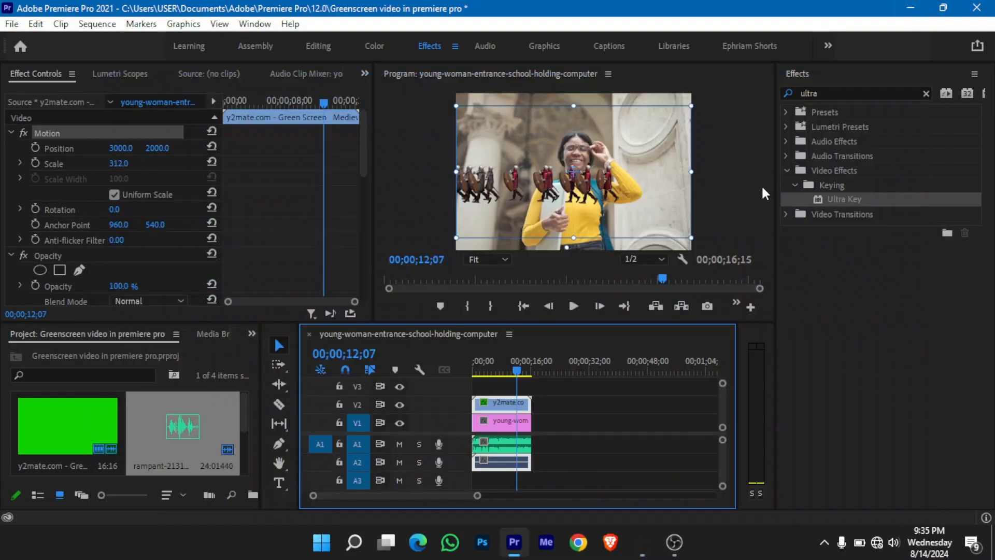
left_click_drag(521, 372, 470, 395)
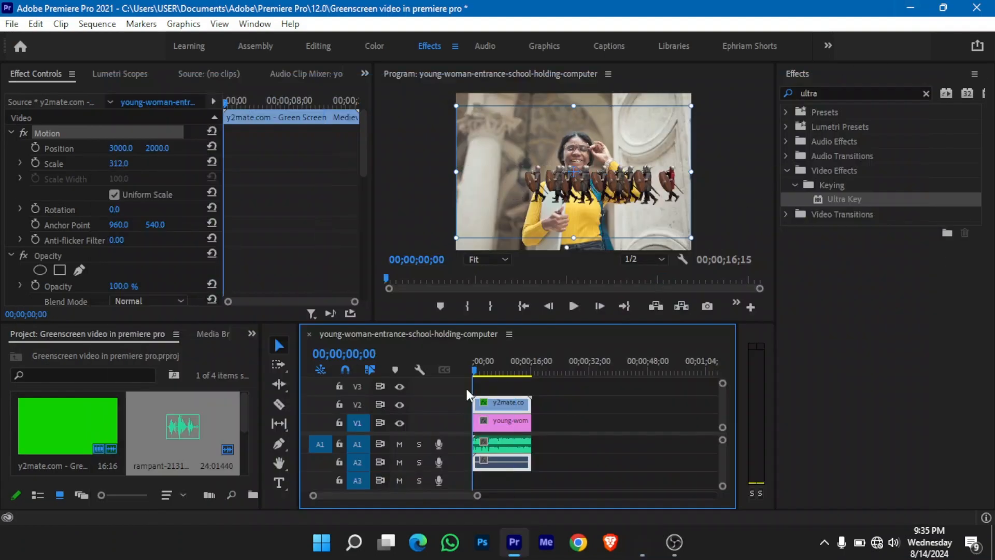